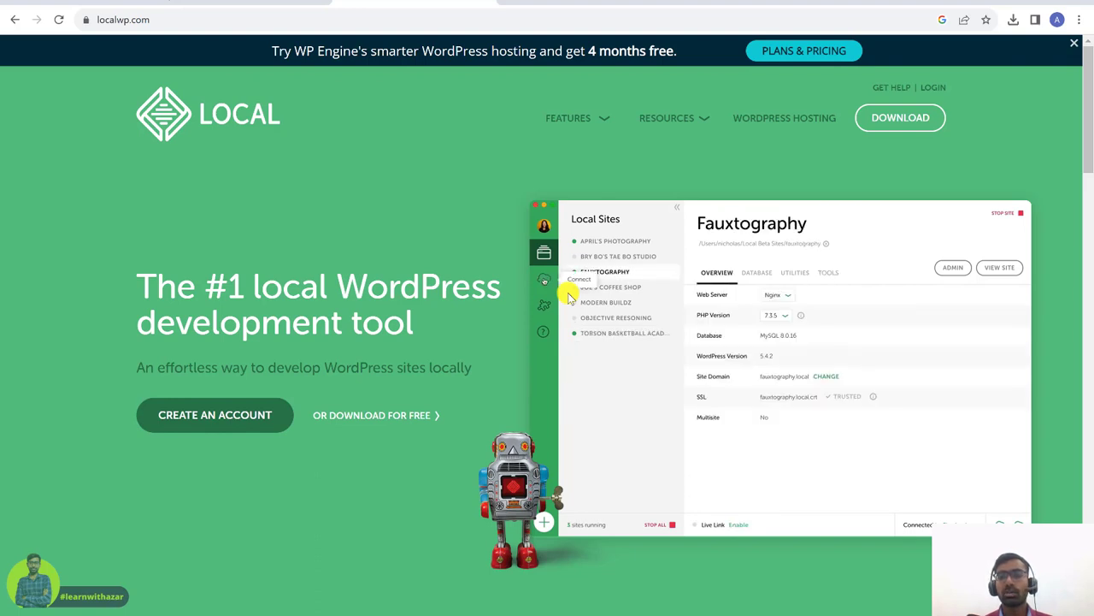
- Enable Live Link for the Solar Fields site in Local and copy its localsite.io URL
key(alt+Tab)
click(419, 598)
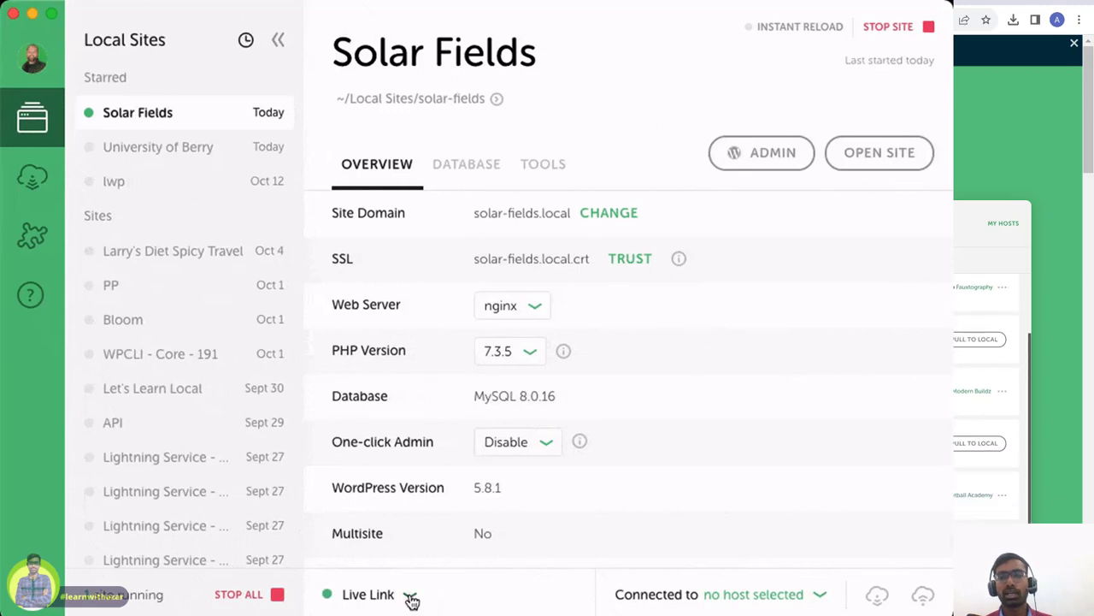
click(411, 599)
click(501, 266)
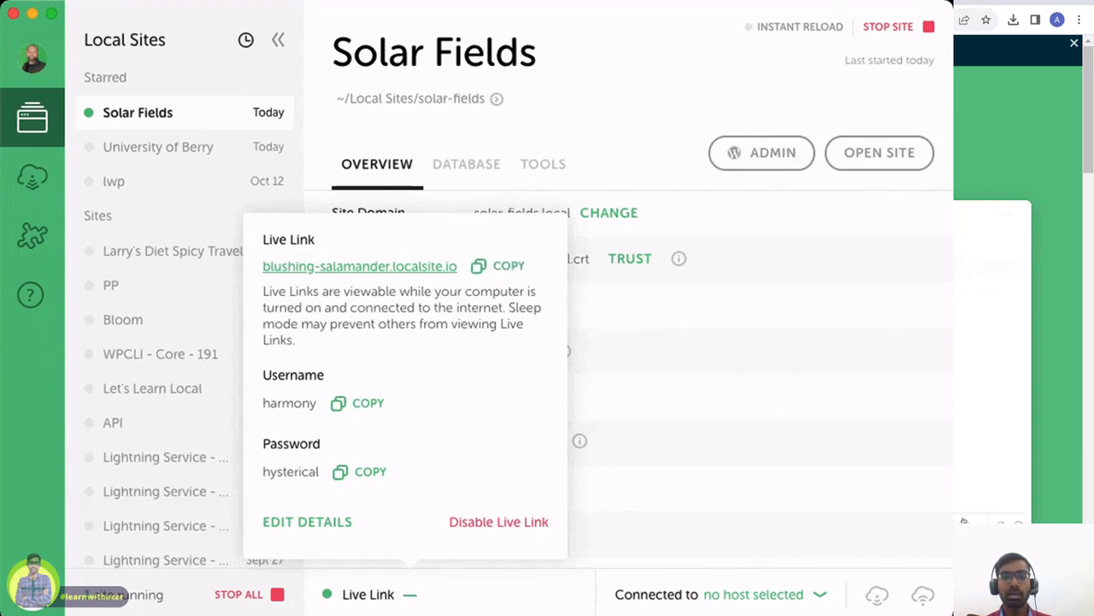
key(super+Tab)
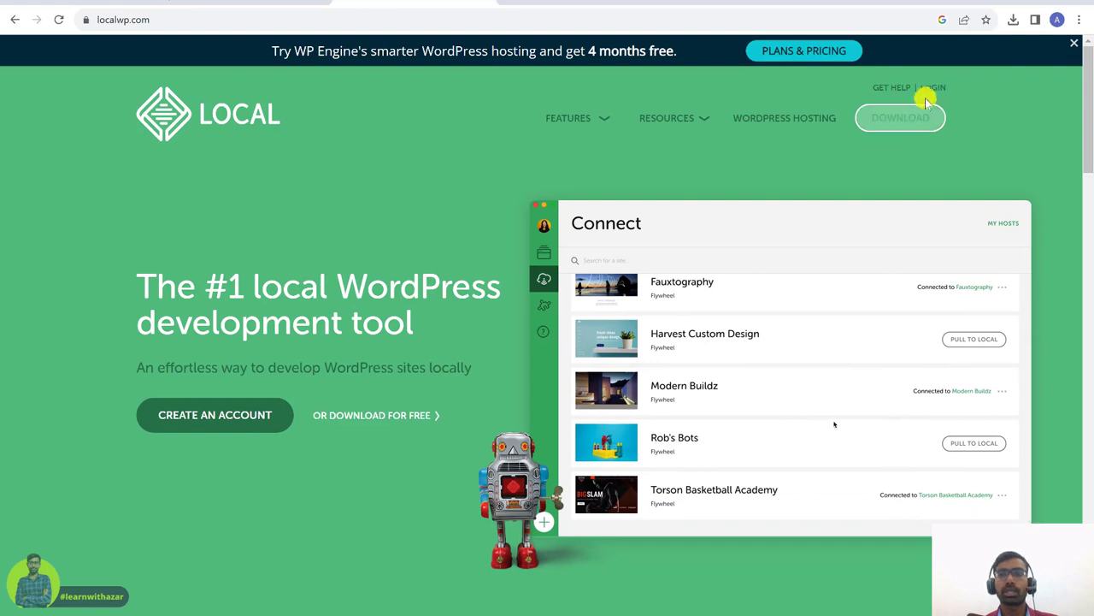
- Go to the Local Hub login page and choose Create an account
click(932, 89)
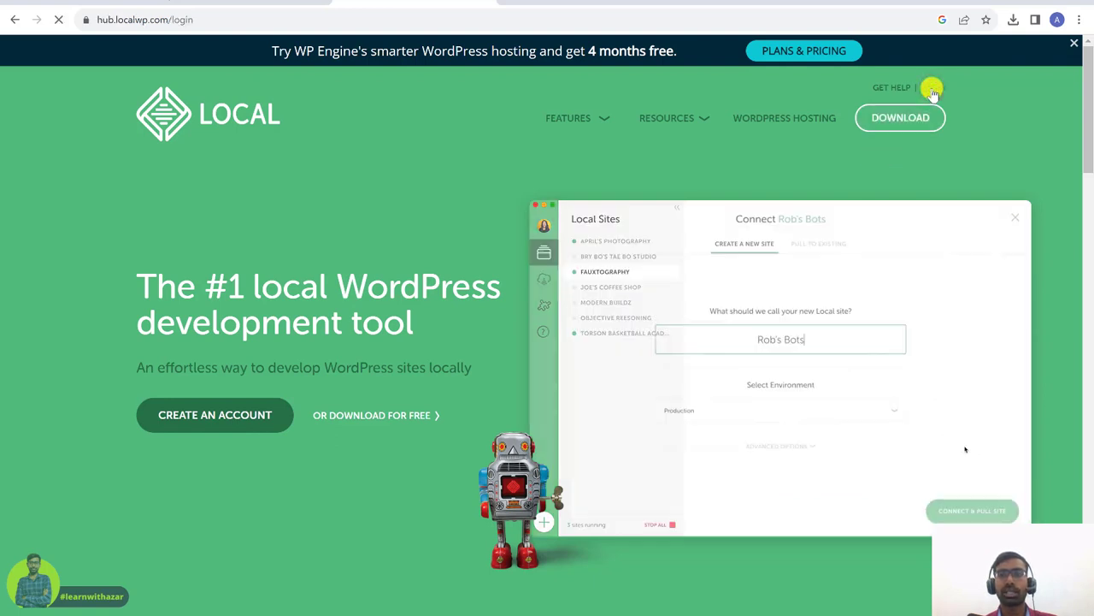
scroll(693, 466, down, 1)
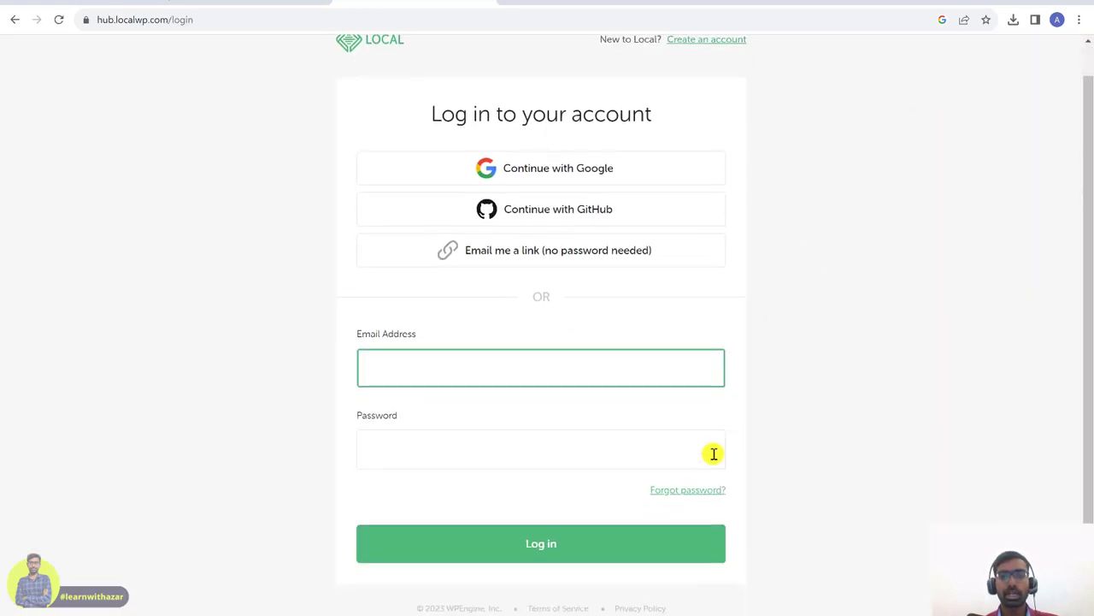
scroll(706, 400, up, 1)
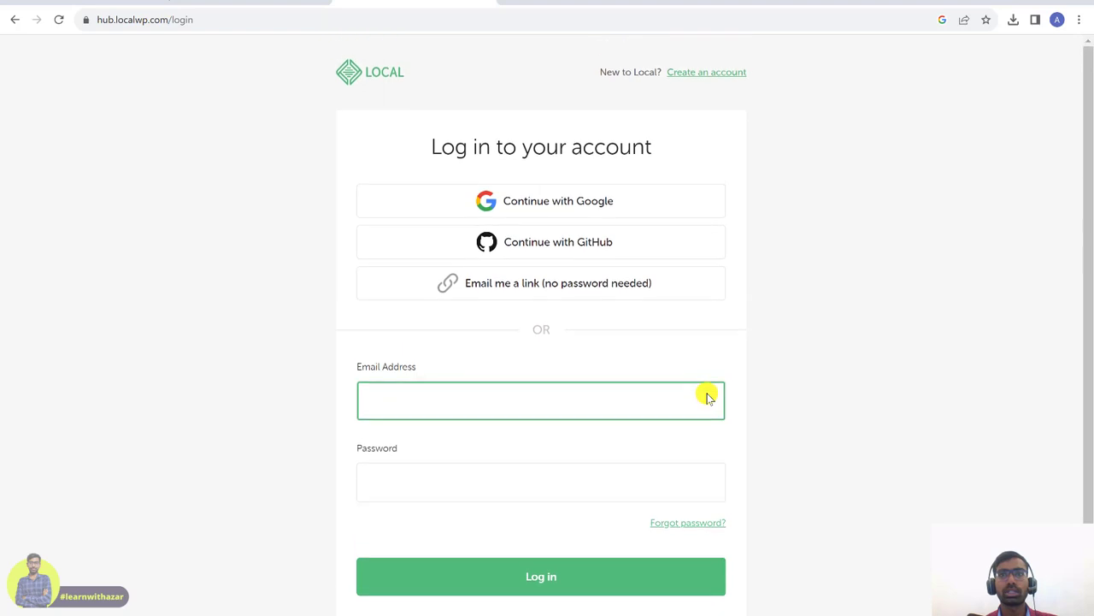
click(698, 77)
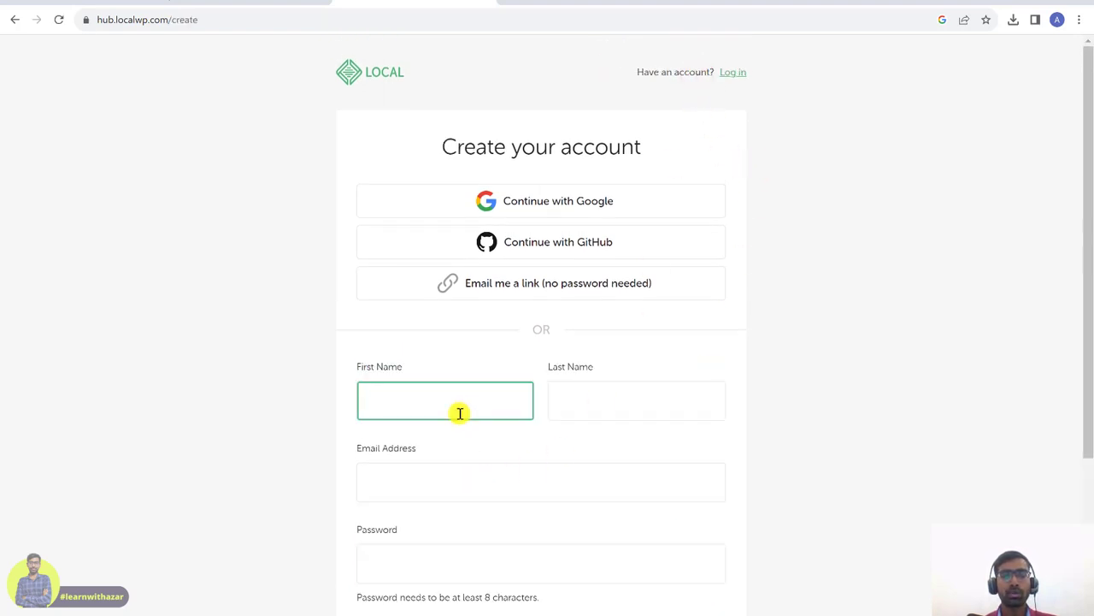
- Fill in the first name, last name and email address on the sign-up form
key(Caps_Lock)
click(671, 399)
text(Abbas)
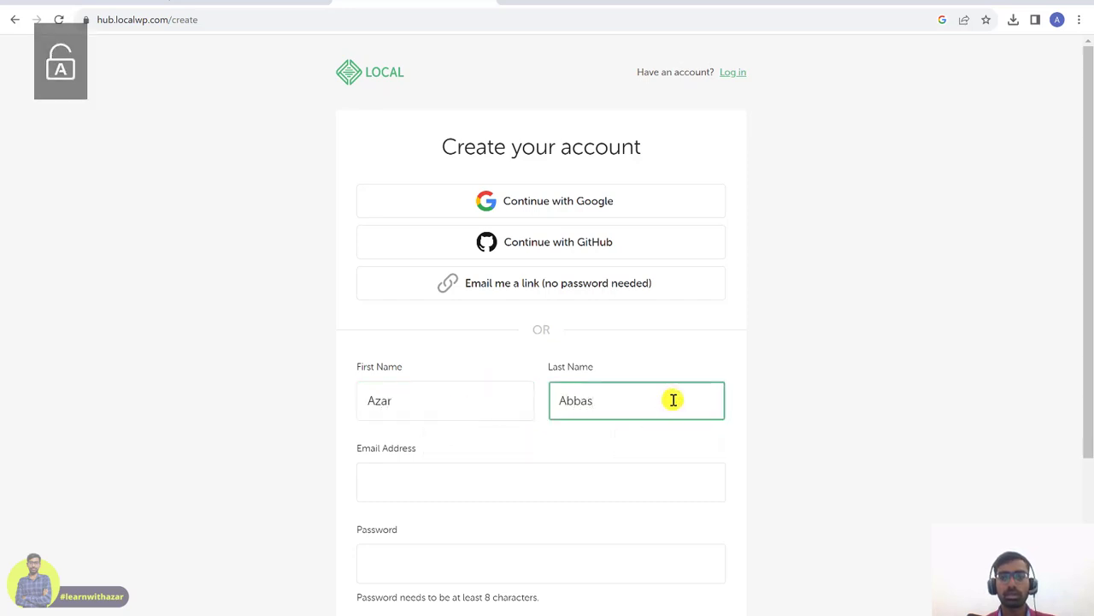
click(494, 481)
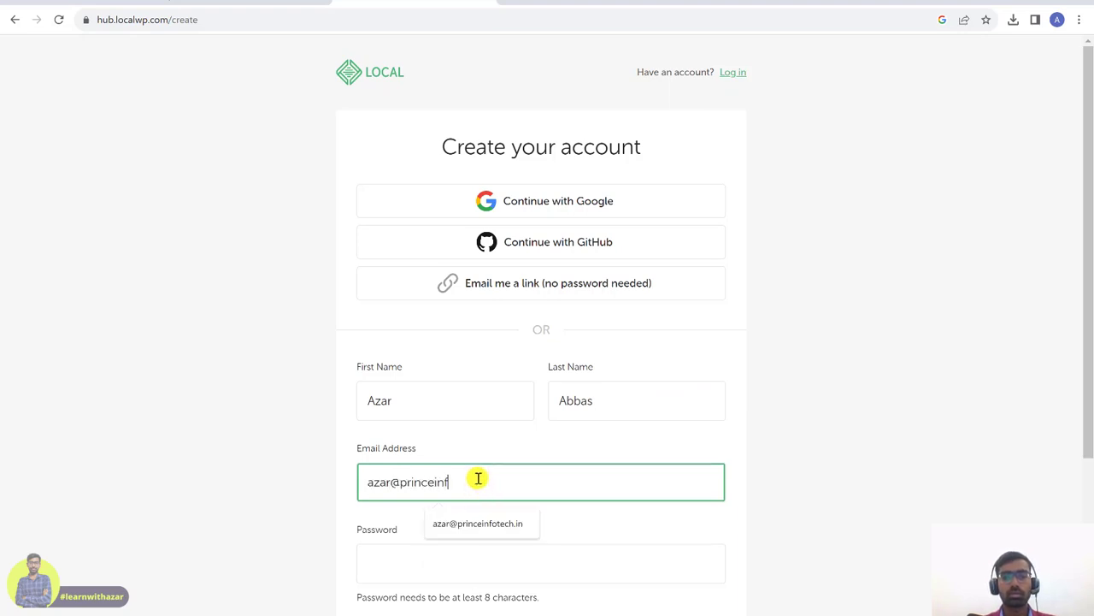
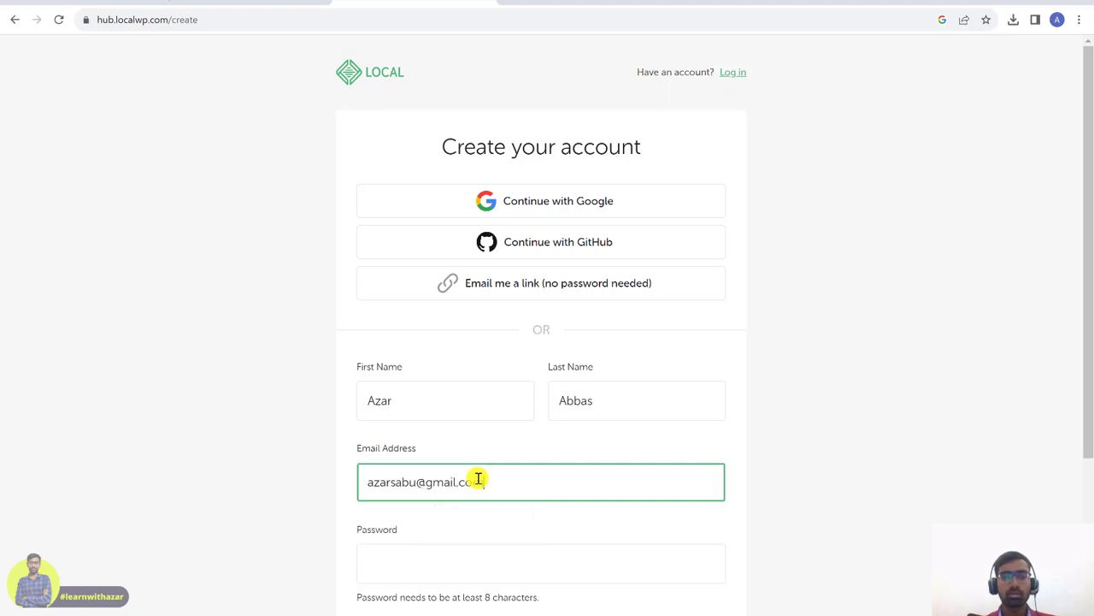
- Enter and confirm the account password, then submit the sign-up form
click(444, 564)
key(Caps_Lock)
text(A•••)
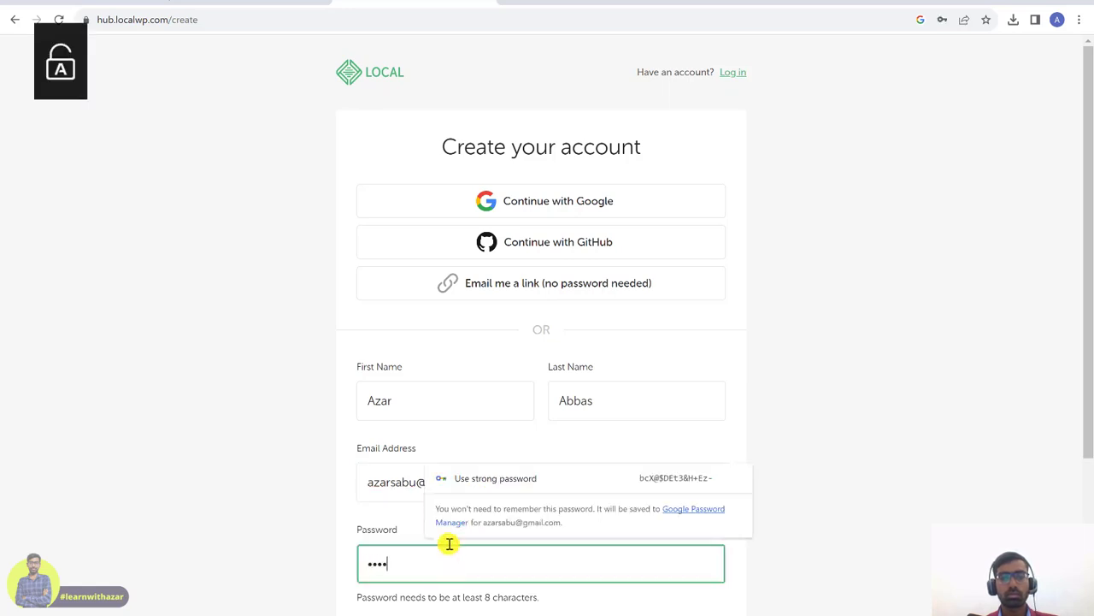
text(••••••)
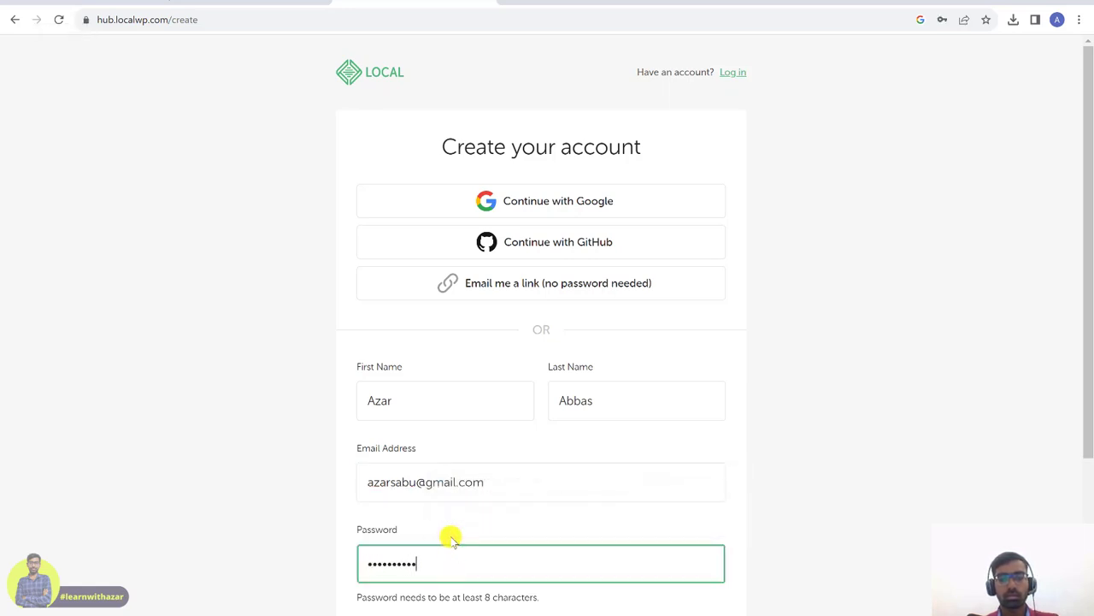
scroll(687, 488, down, 3)
click(591, 476)
key(Caps_Lock)
text(••••••••••)
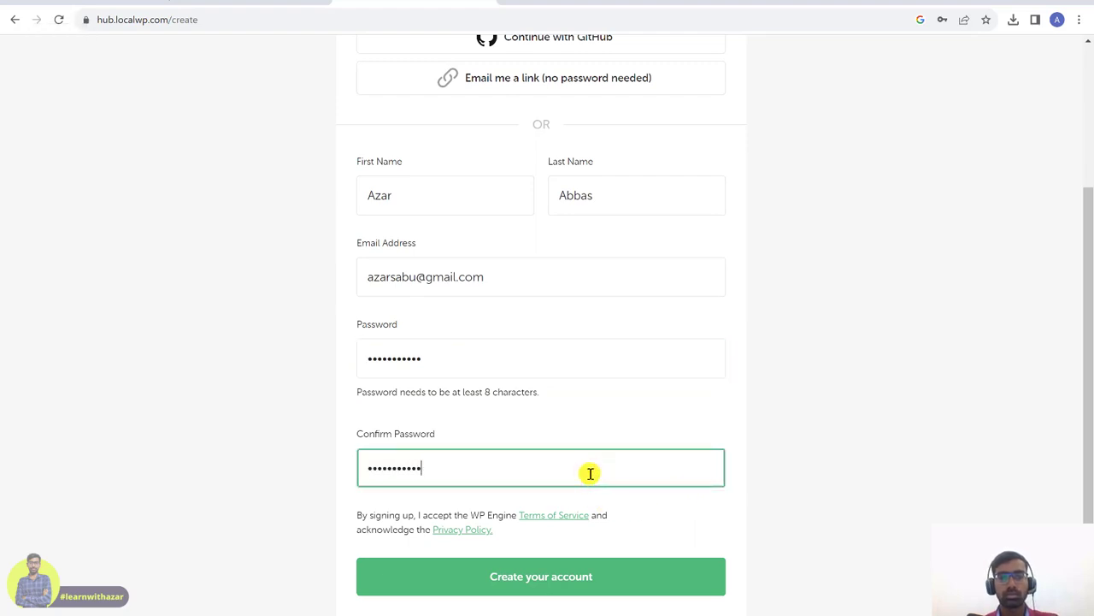
scroll(564, 521, down, 1)
click(547, 545)
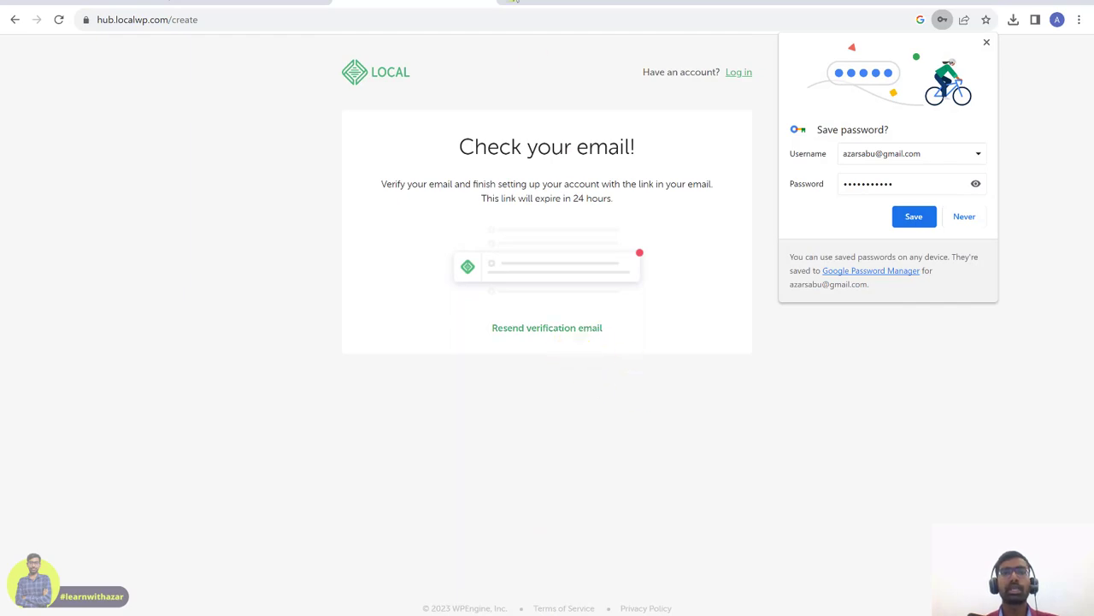
- In Gmail, open the 'Finish creating your Local account' email and verify the address
click(516, 1)
click(929, 81)
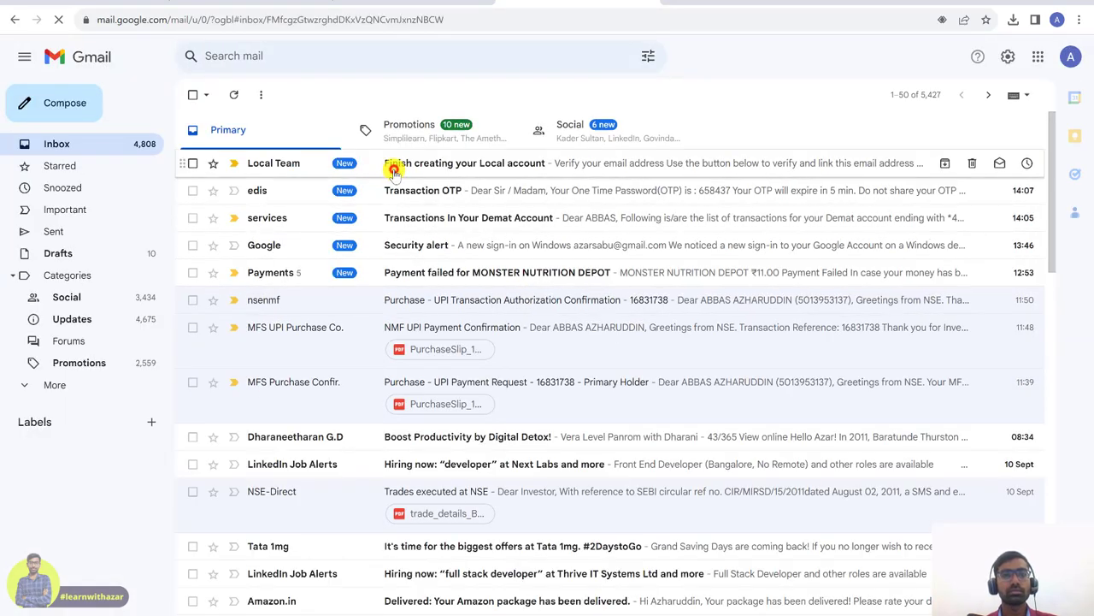
click(395, 170)
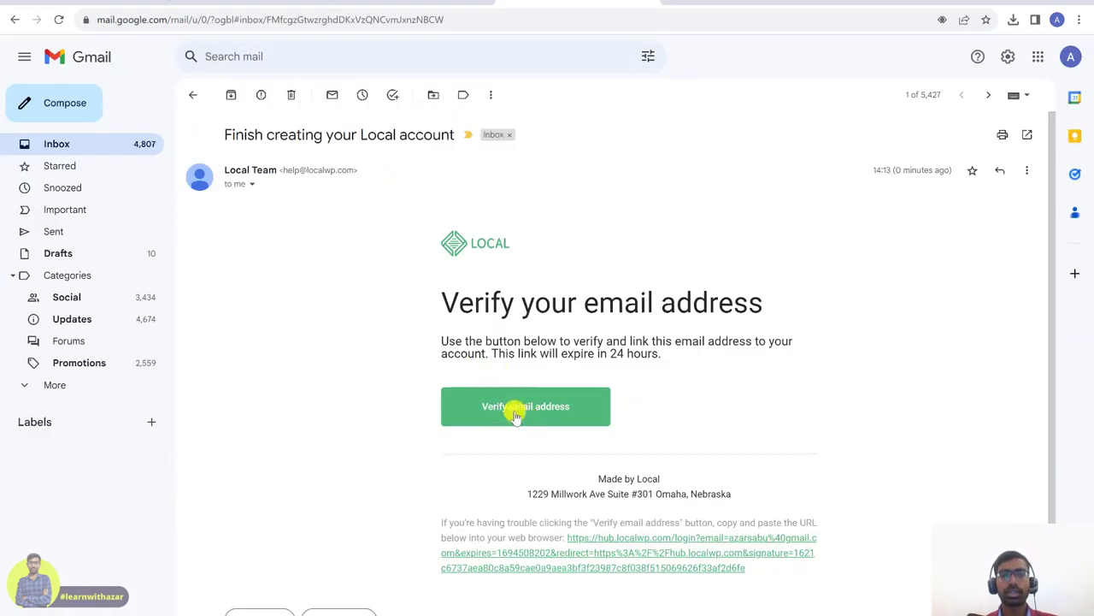
click(519, 412)
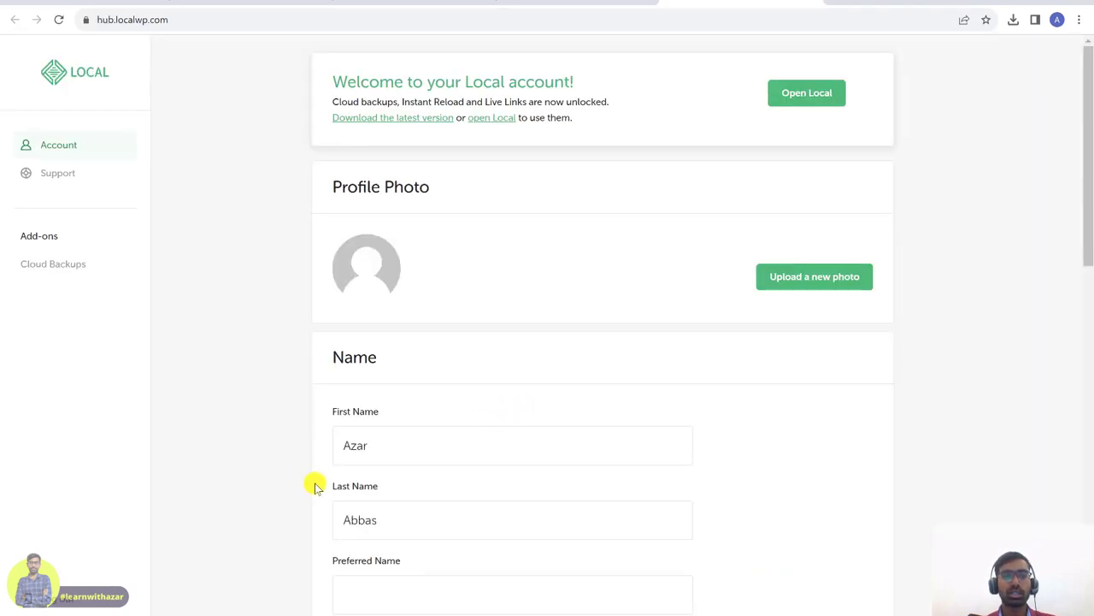
scroll(556, 470, down, 5)
scroll(657, 393, down, 6)
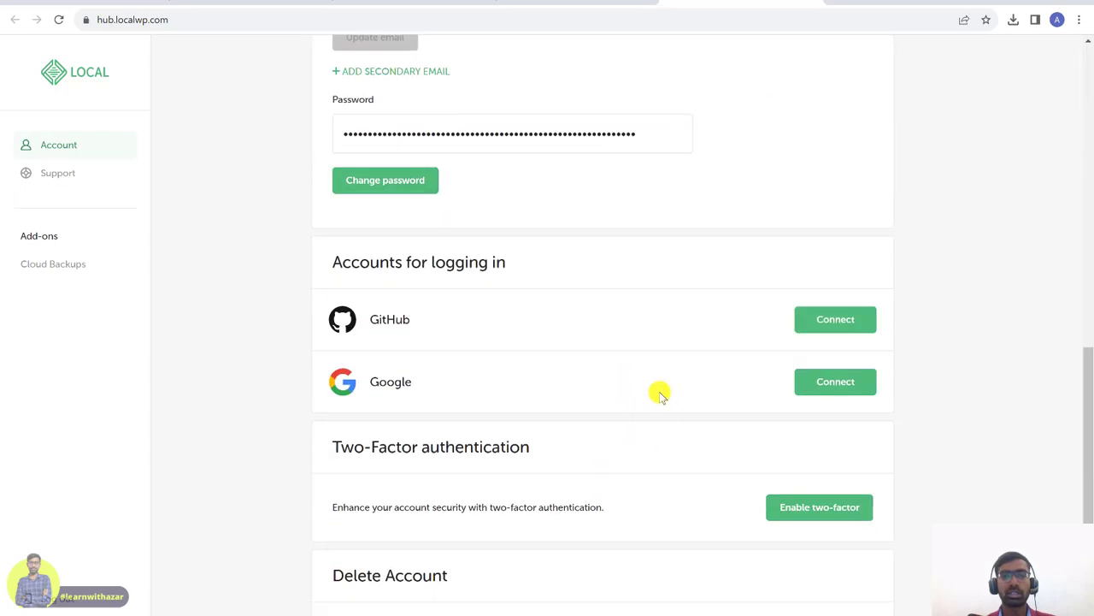
scroll(196, 227, up, 10)
click(86, 86)
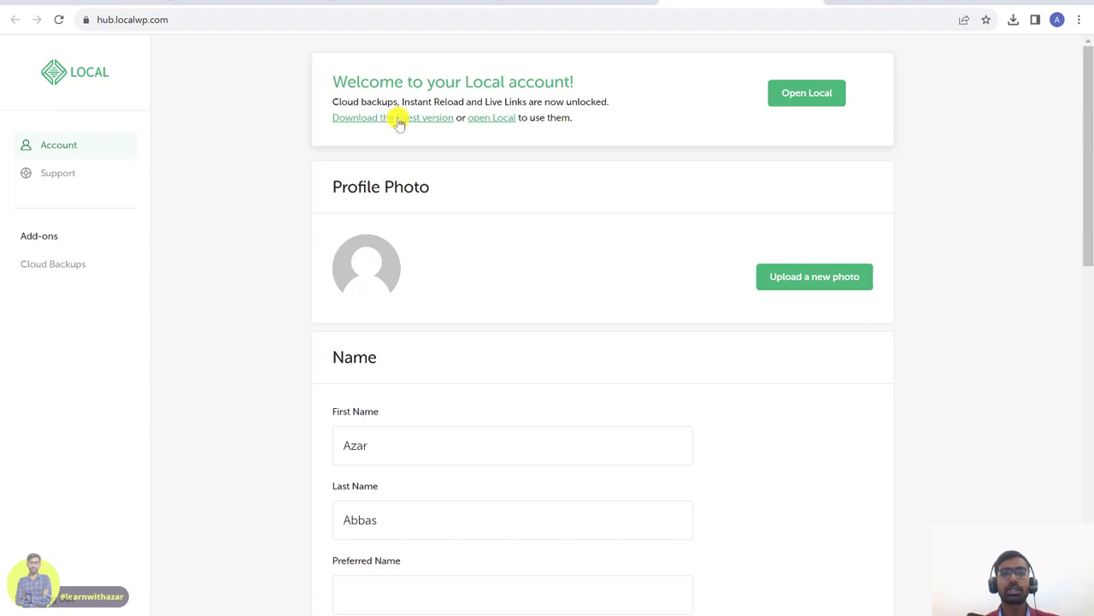
click(398, 122)
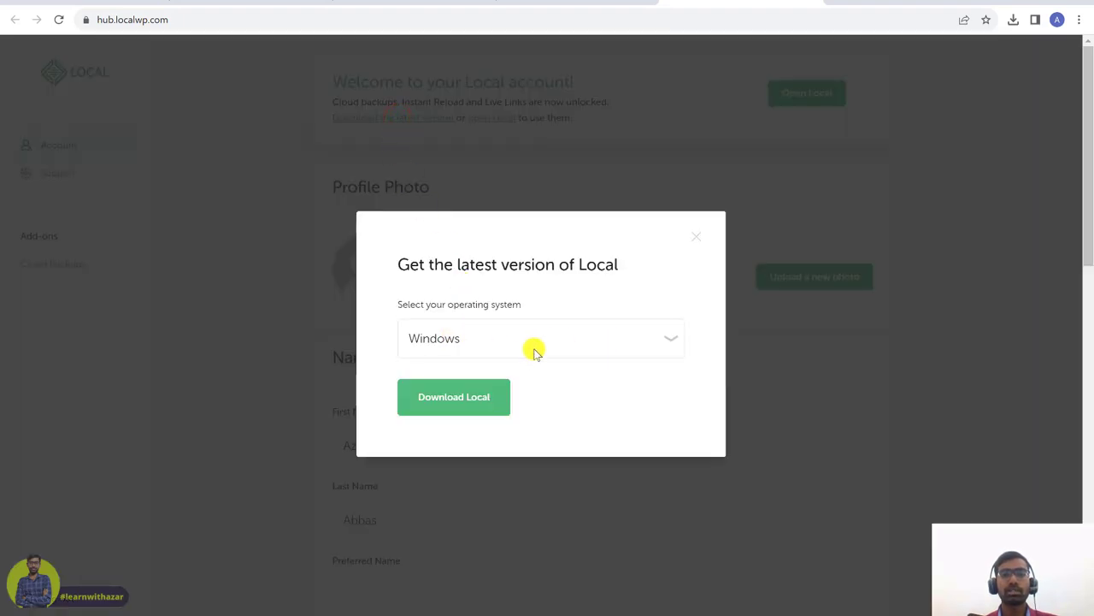
- Choose Windows as the platform and start a Local download
click(594, 339)
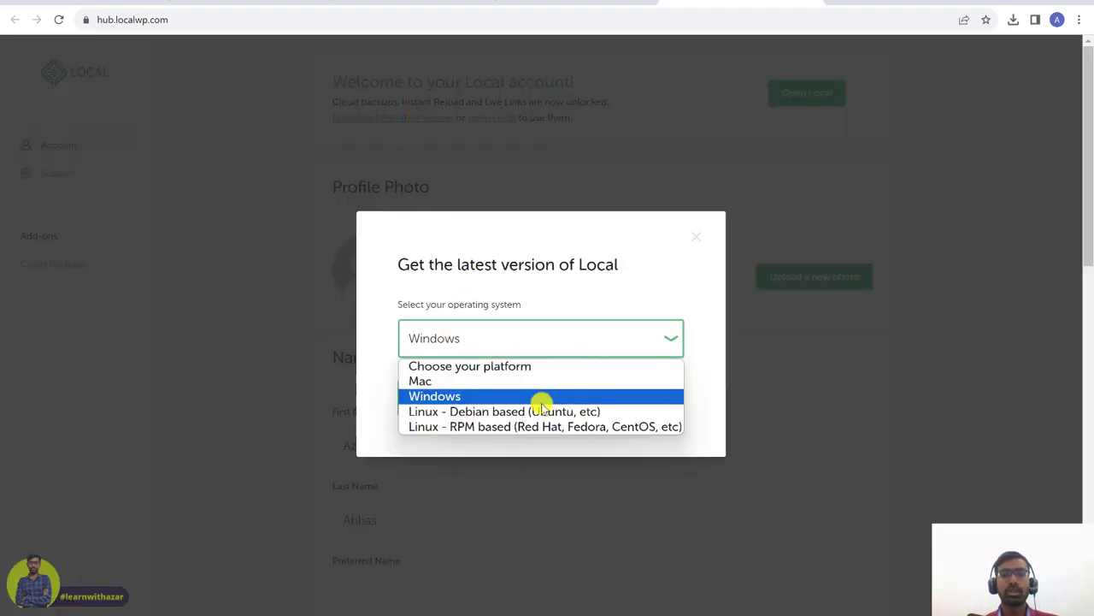
click(449, 398)
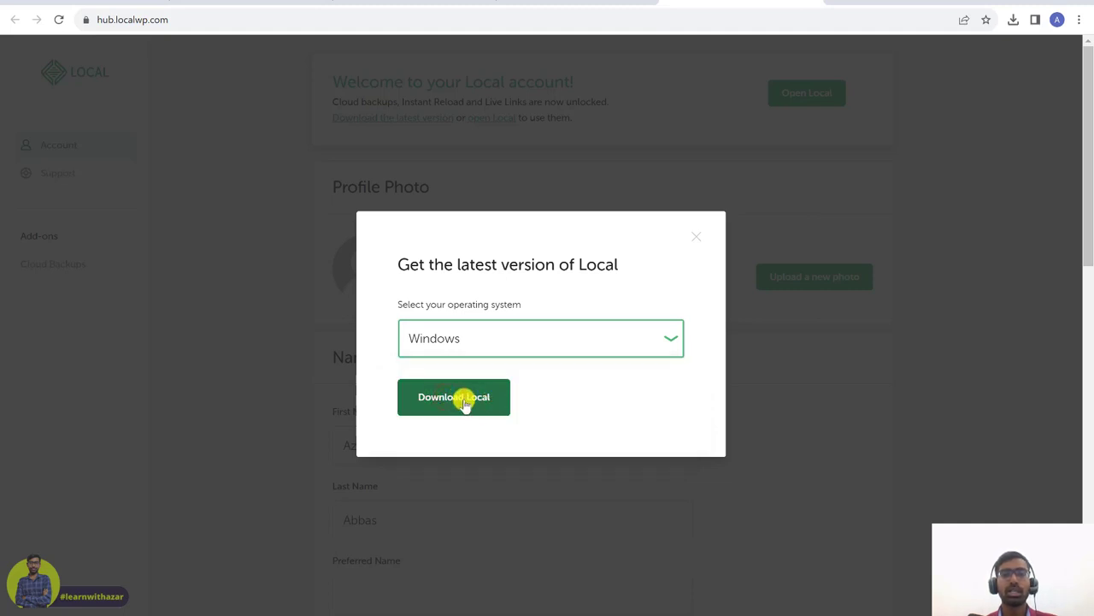
click(463, 400)
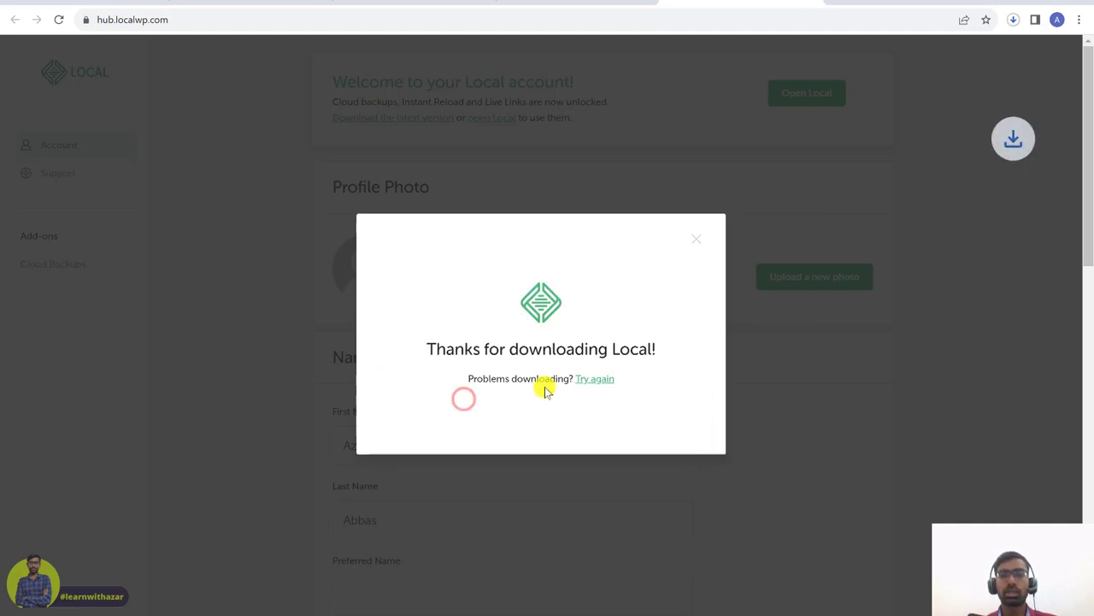
- Cancel the duplicate download and launch the existing local-7.1.2-windows.exe installer
click(1014, 20)
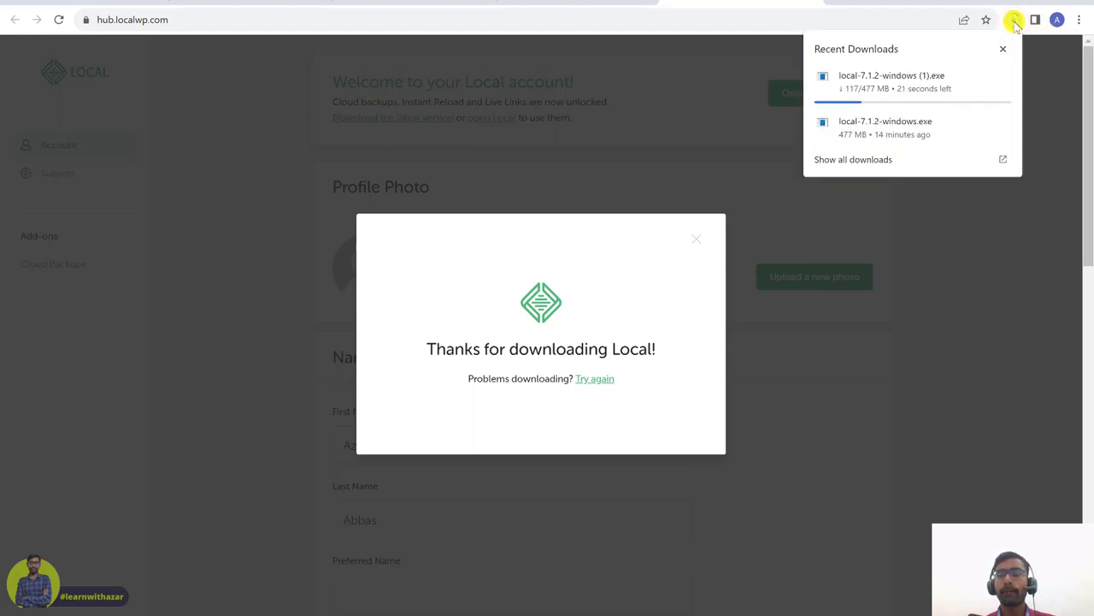
click(1003, 78)
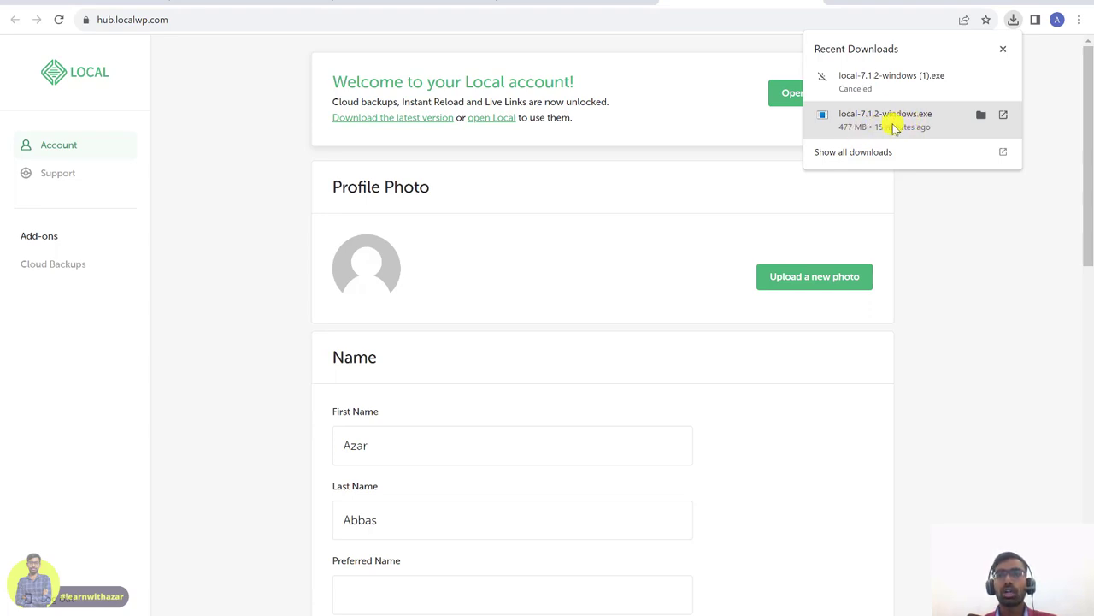
click(894, 126)
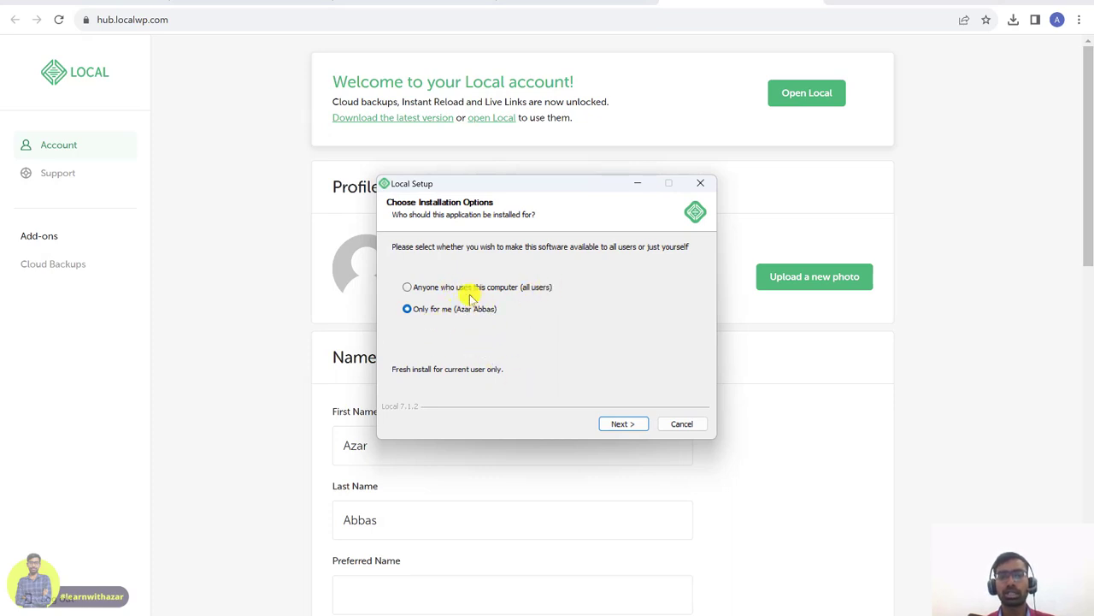
- Choose 'Anyone who uses this computer (all users)' and move on to the install location
click(409, 287)
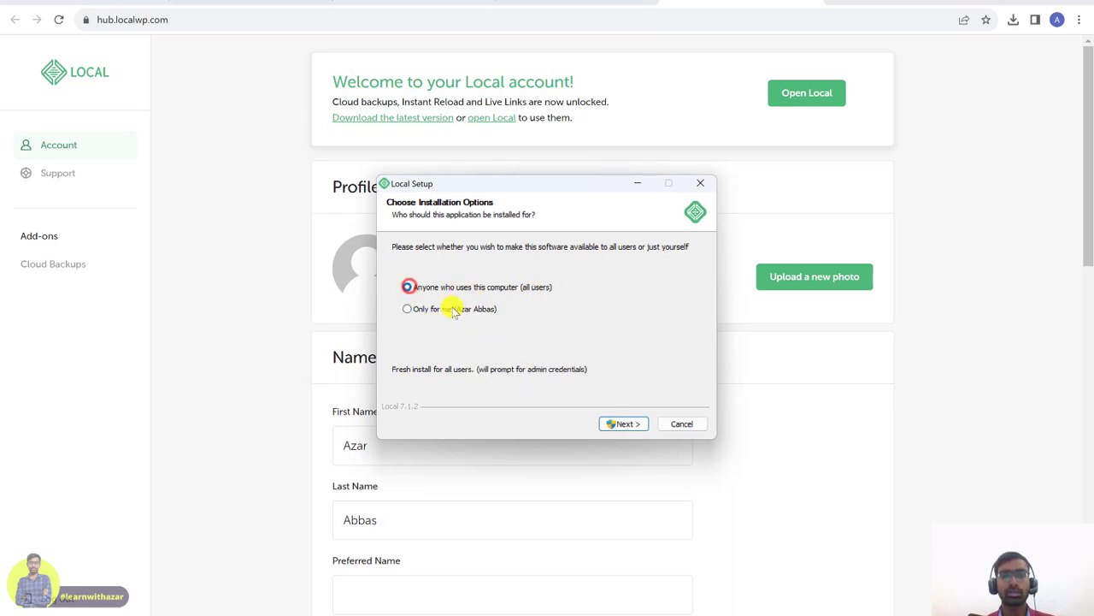
click(636, 425)
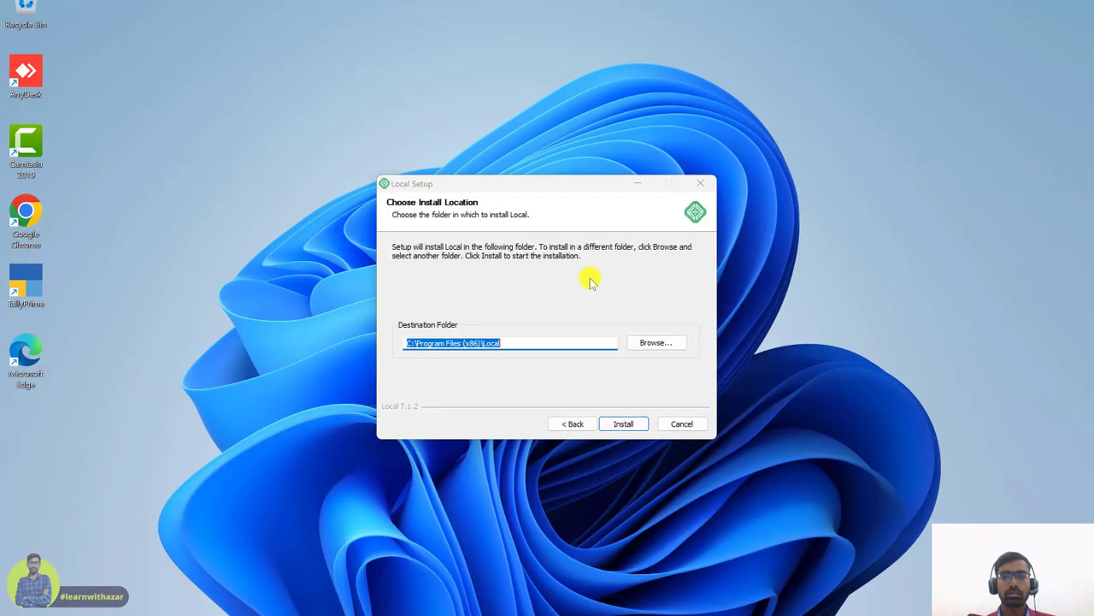
- Create a new folder named Local Software on the Data (D:) drive
click(505, 343)
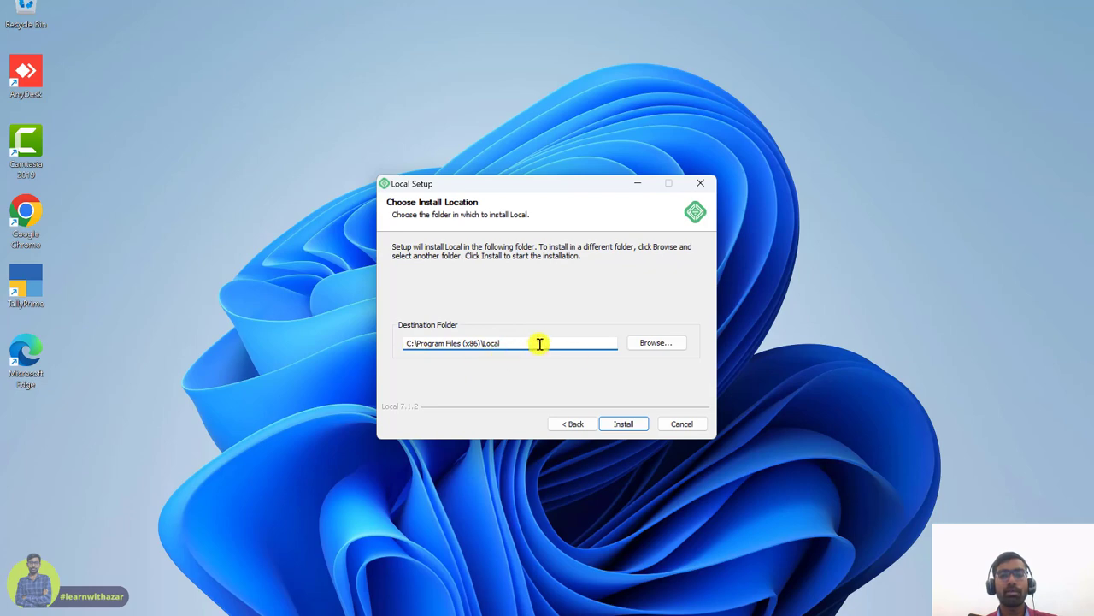
click(655, 343)
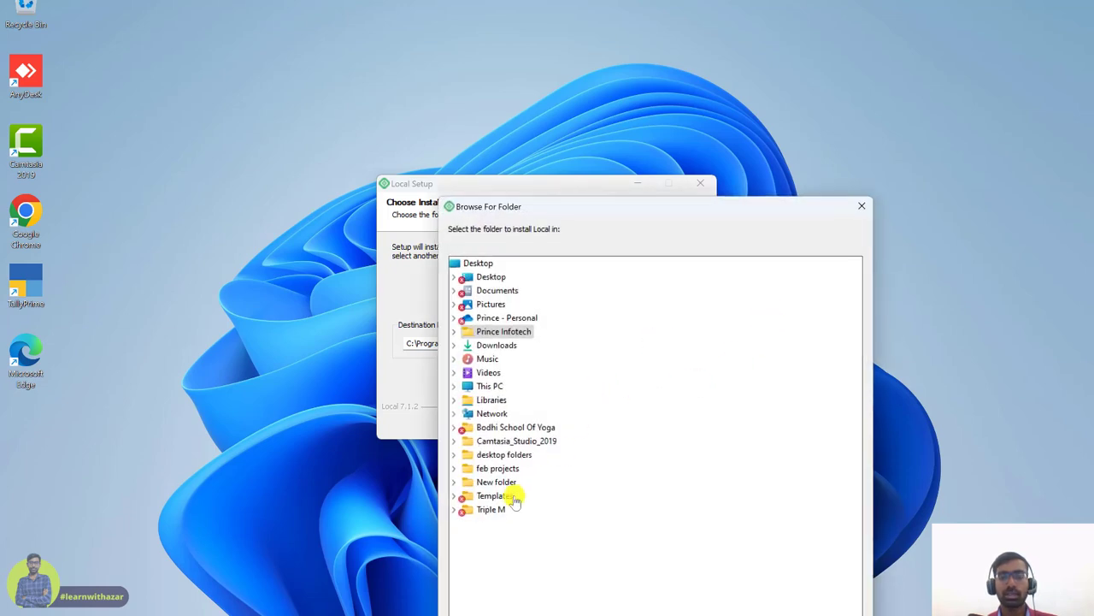
click(485, 386)
click(503, 415)
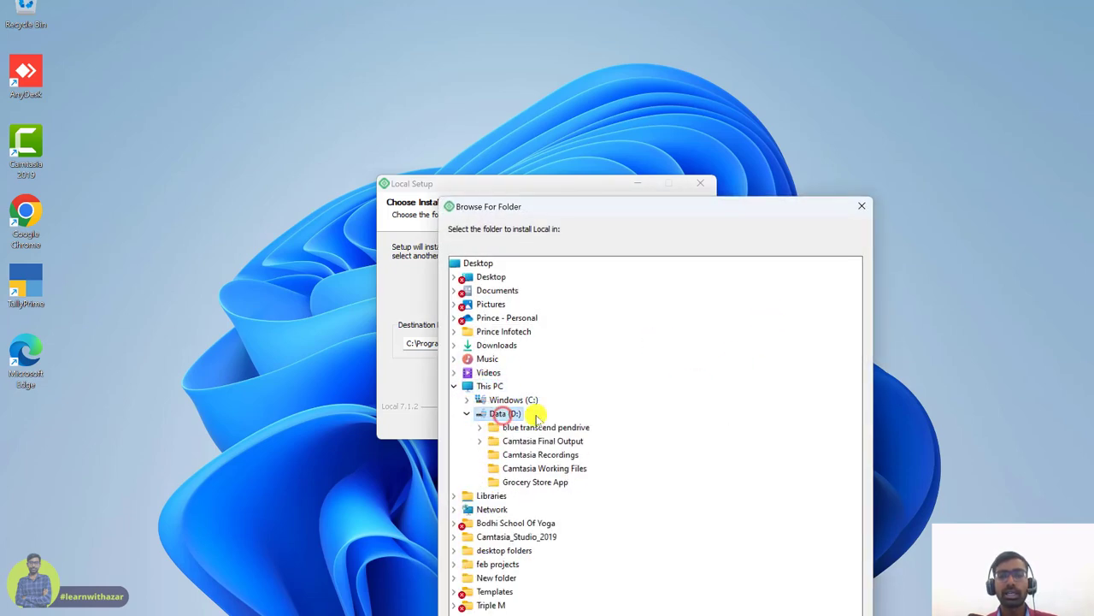
click(614, 469)
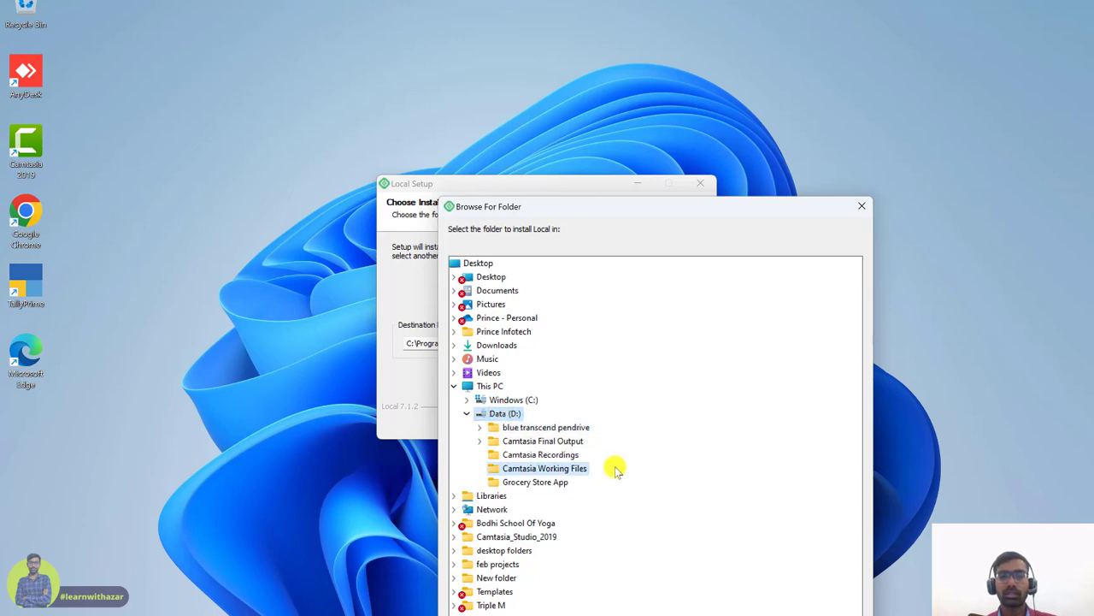
right_click(512, 417)
mouse_move(587, 575)
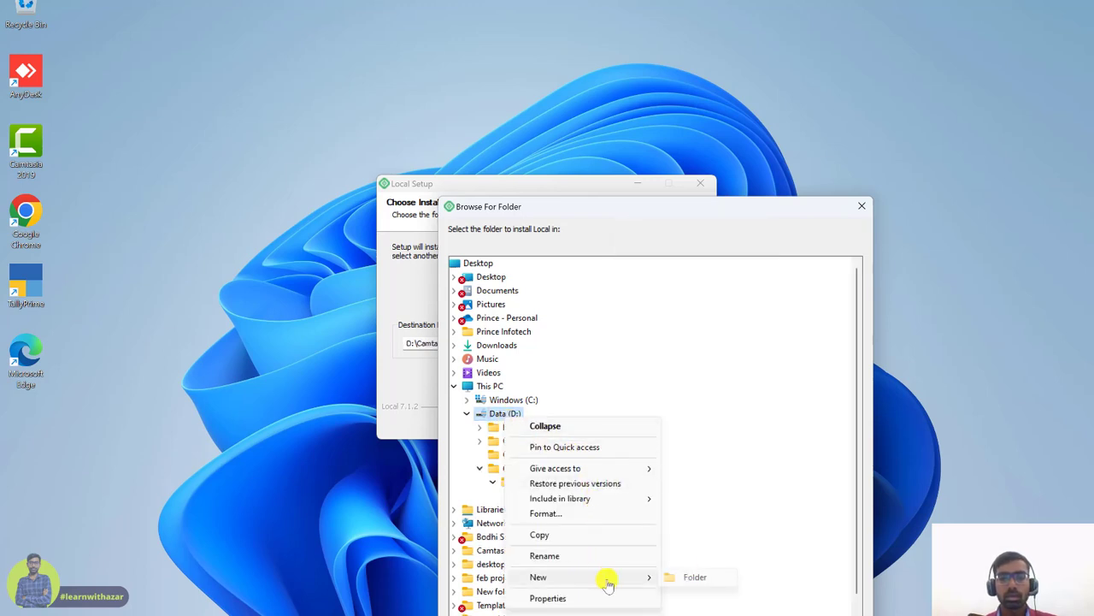
click(700, 576)
key(Caps_Lock)
text(L)
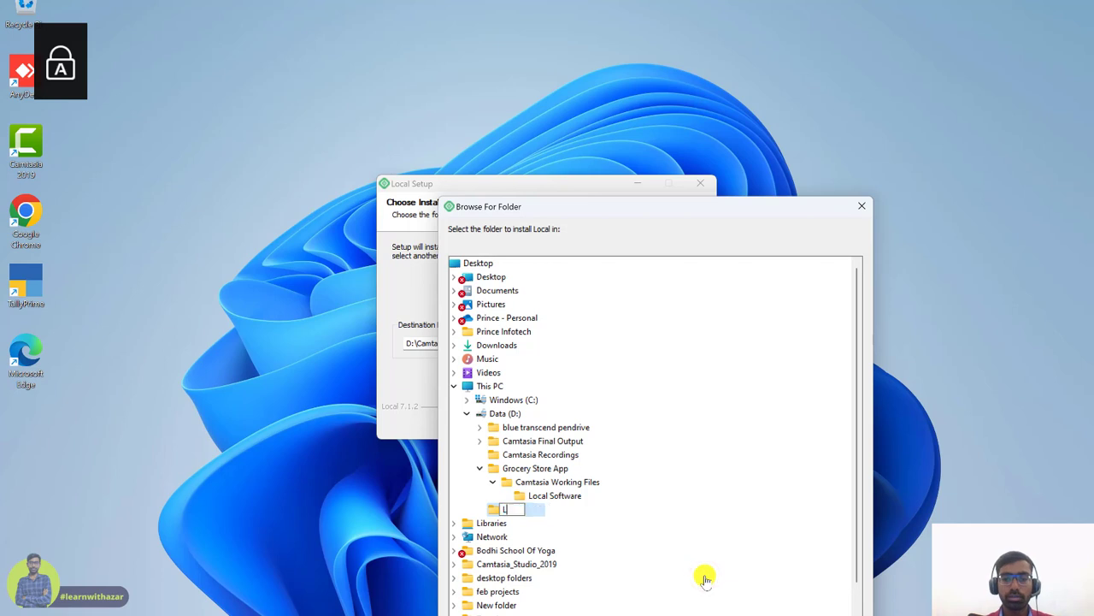
text(ocal)
key(Caps_Lock)
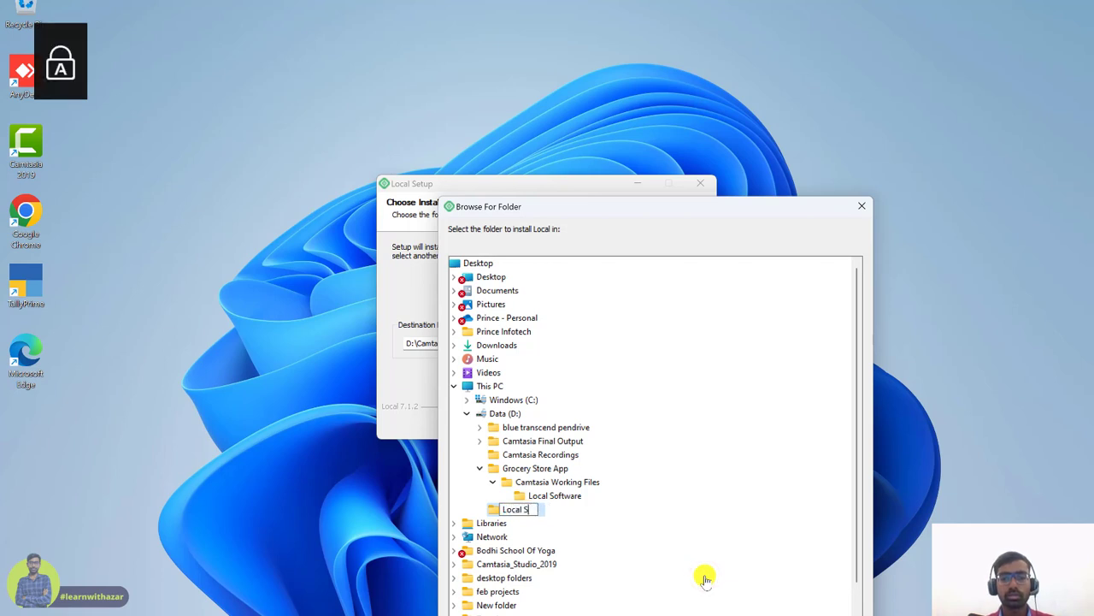
text(Software)
click(708, 568)
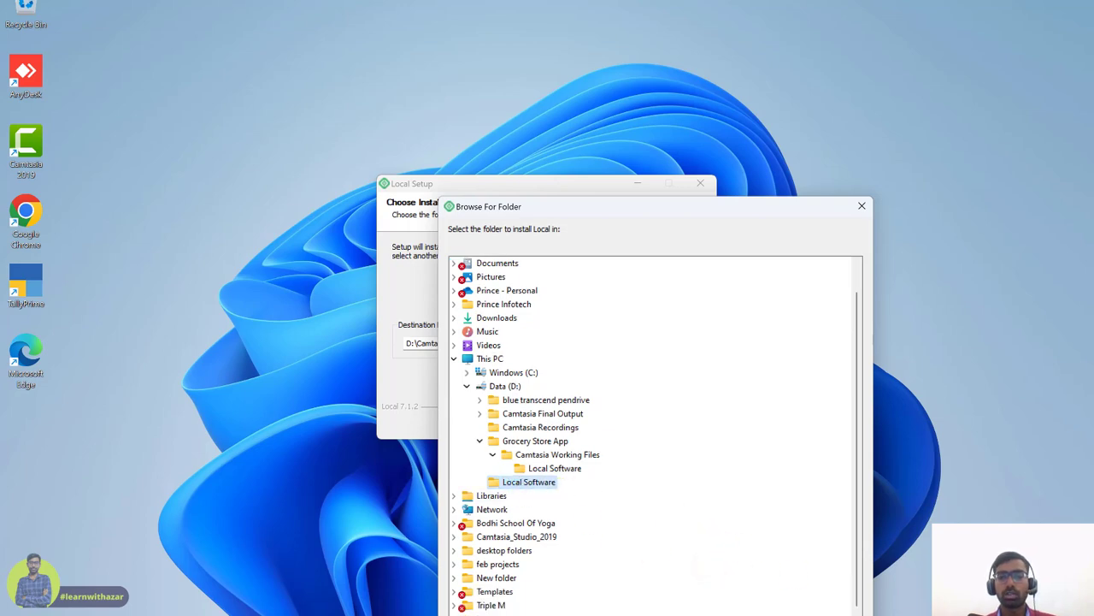
- Confirm D:\Local Software as the destination and install Local
drag(747, 211, 749, 95)
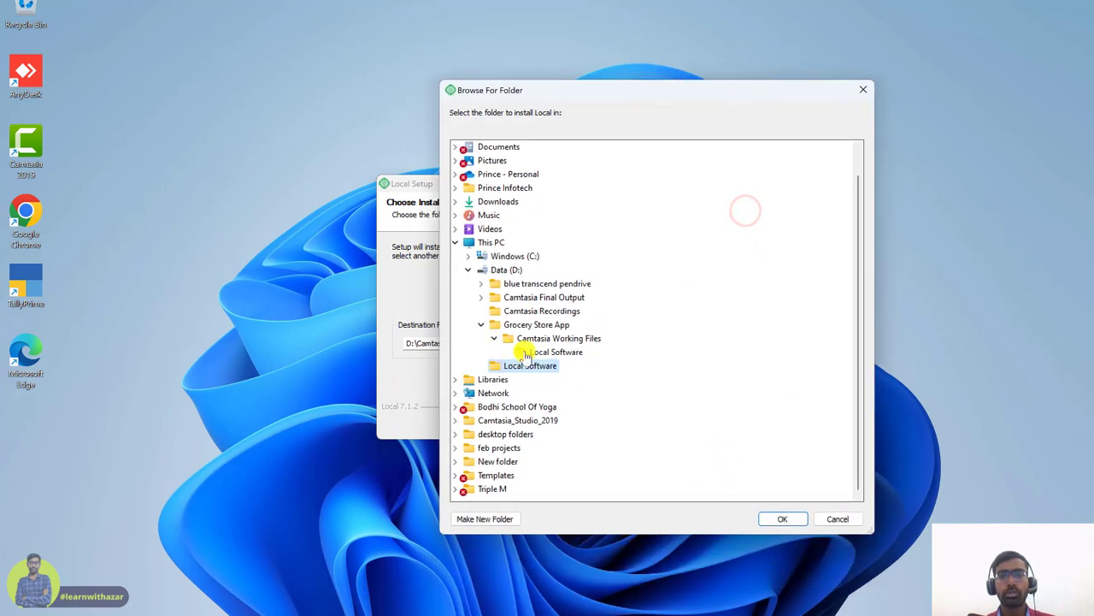
click(783, 521)
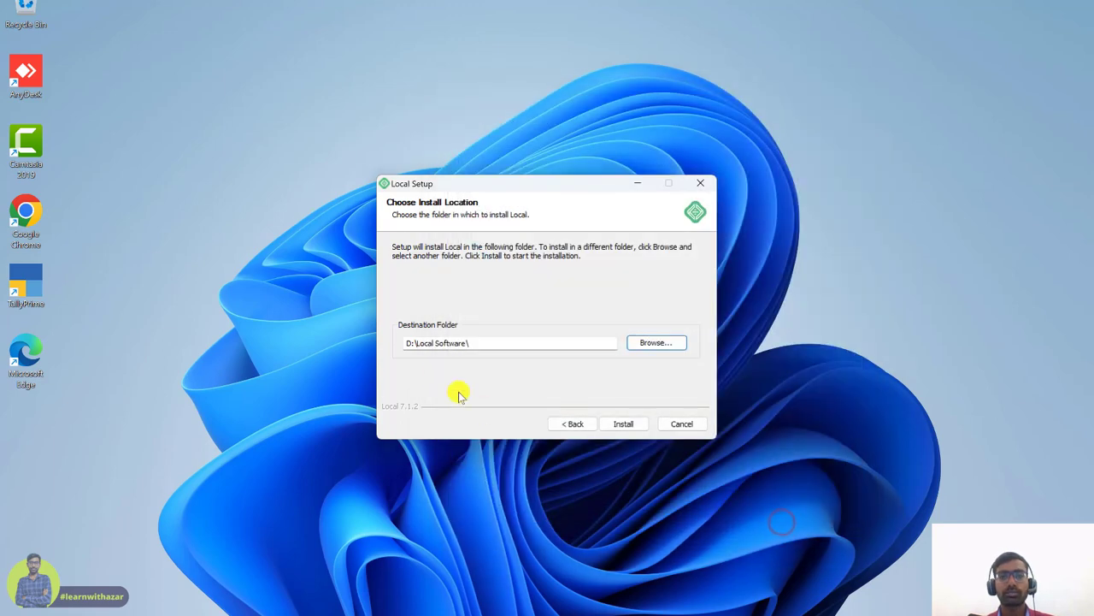
drag(485, 347, 413, 356)
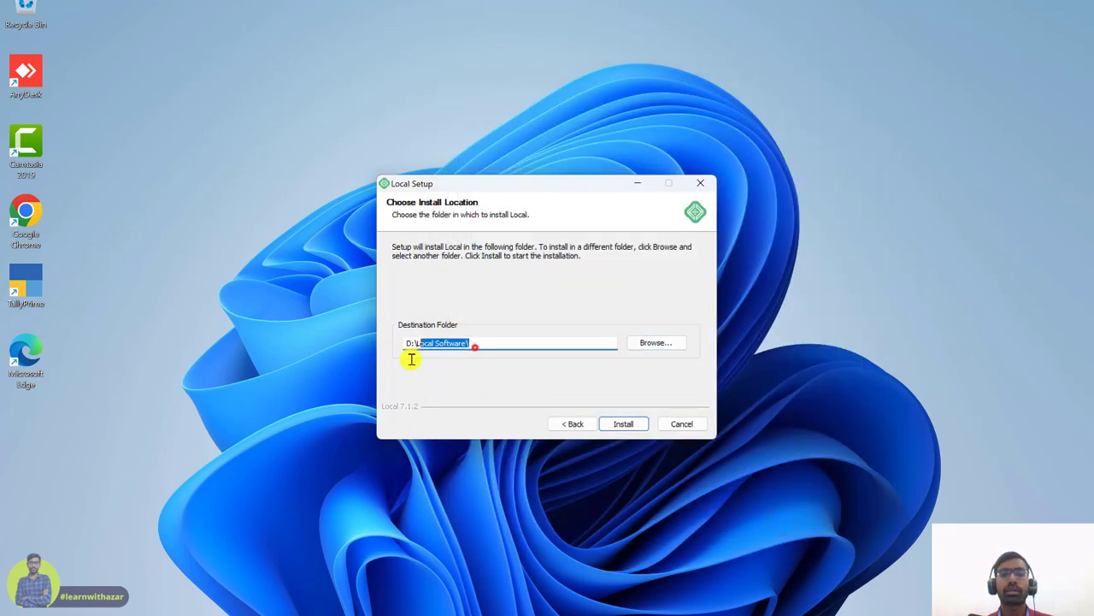
click(554, 359)
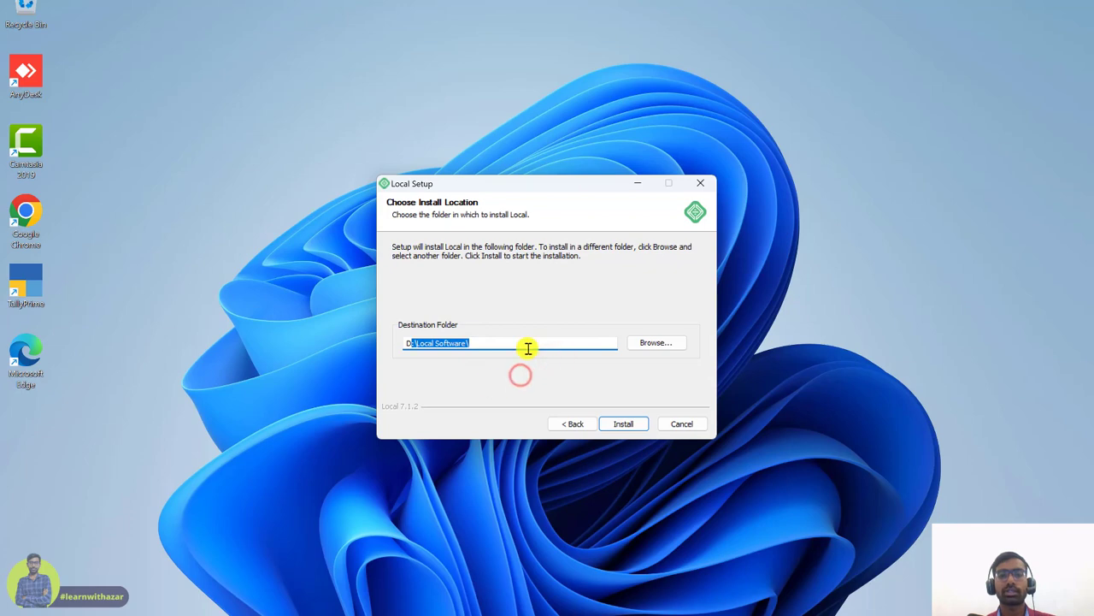
click(624, 425)
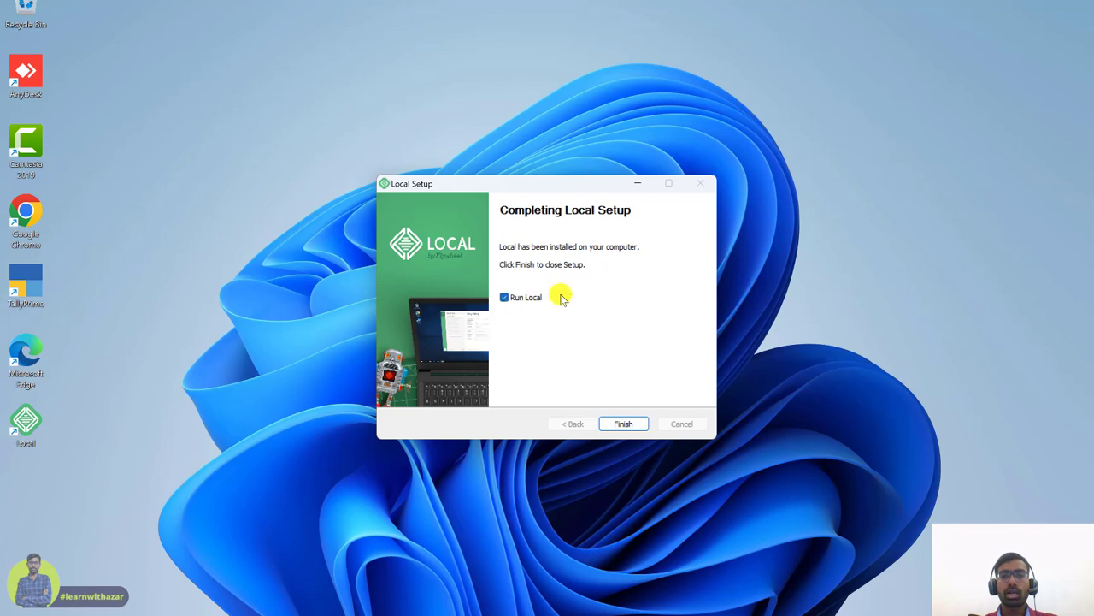
- Finish setup to launch Local and accept its Terms of Service
click(612, 424)
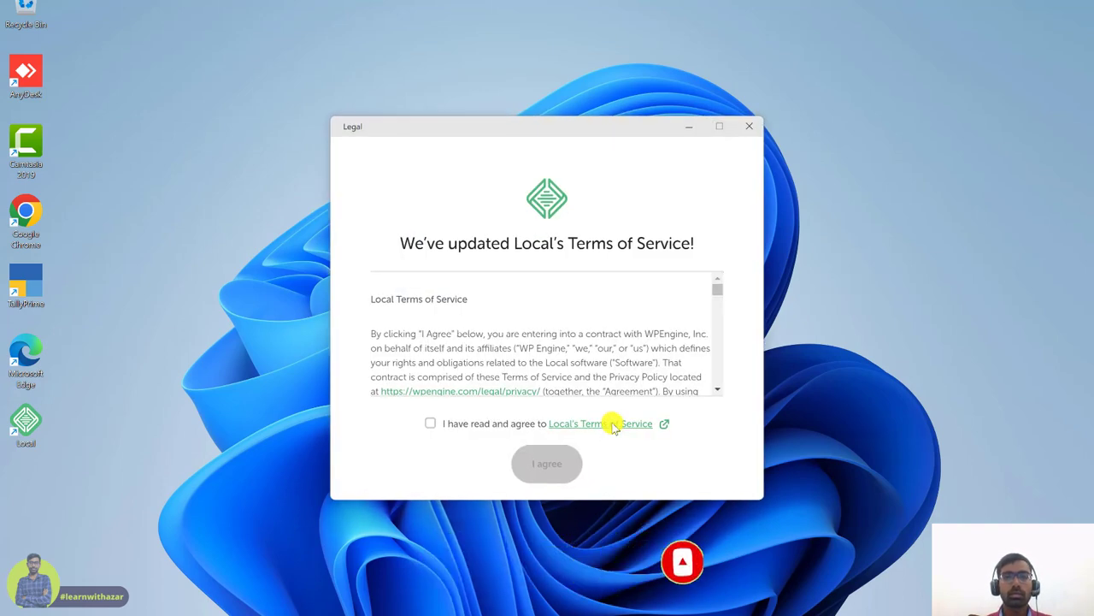
click(430, 422)
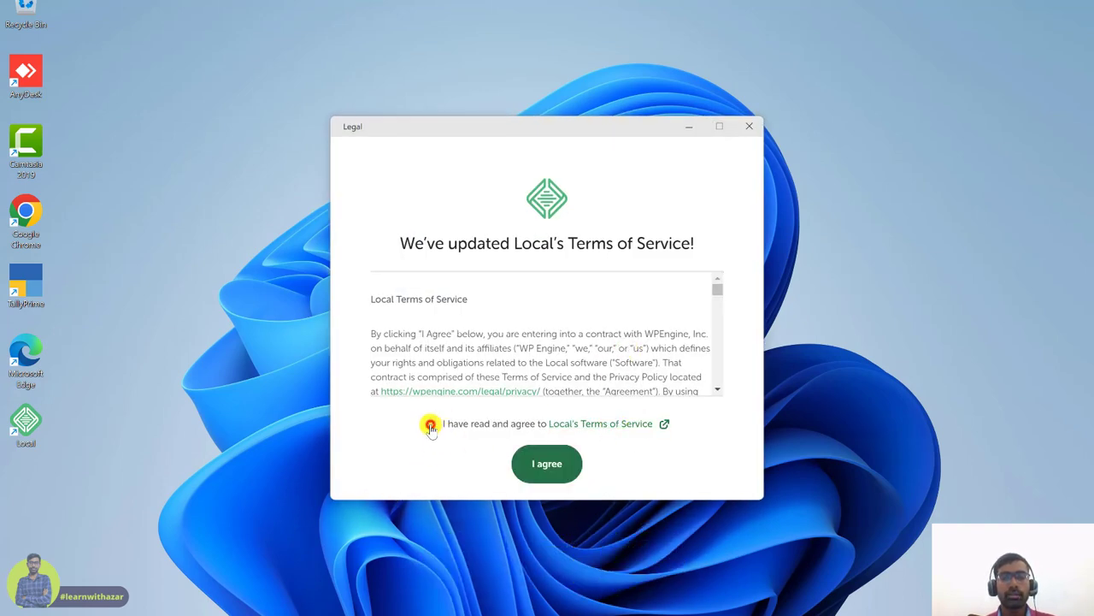
click(542, 463)
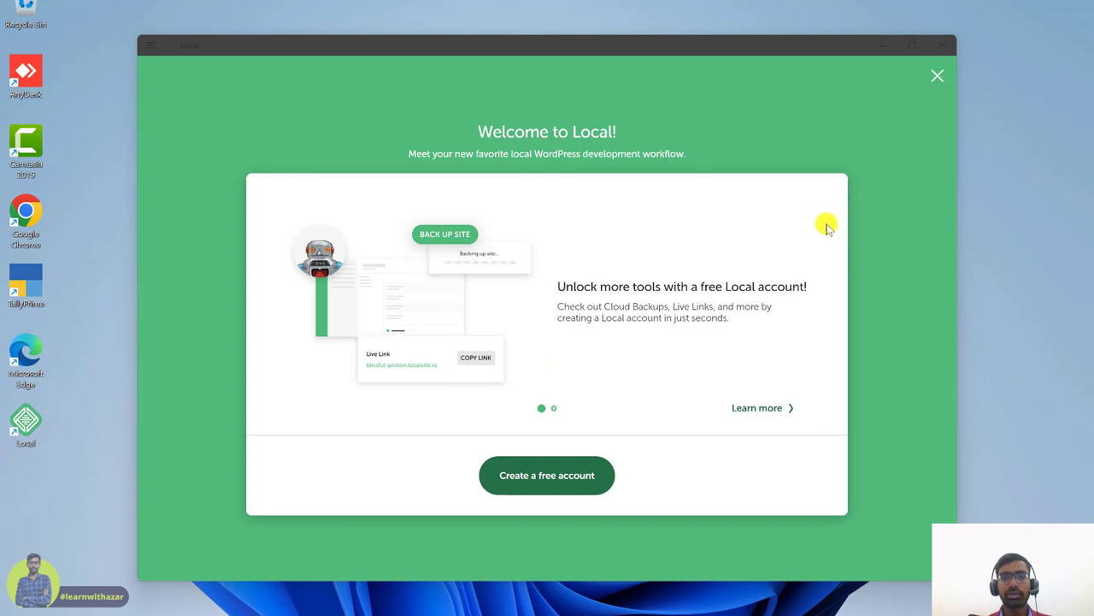
- Dismiss the welcome screen and decline both error and usage reporting
click(756, 410)
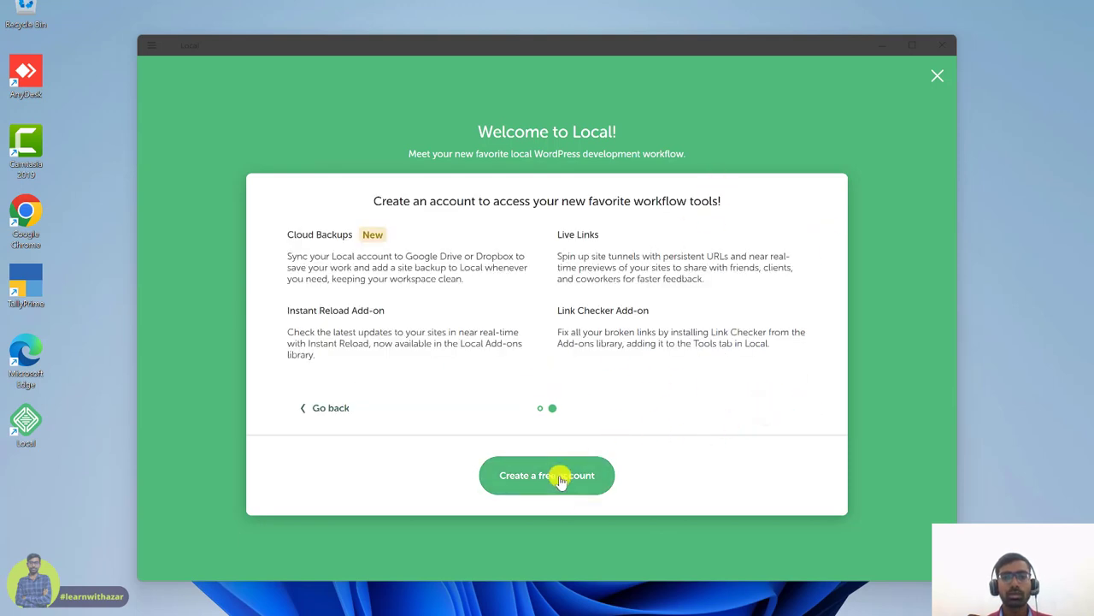
click(937, 79)
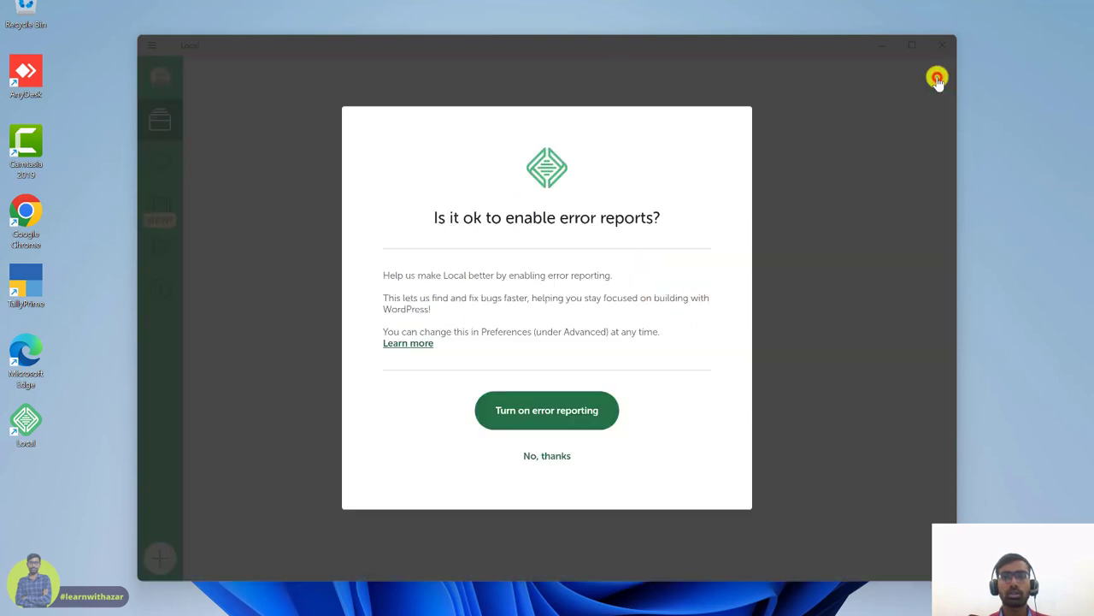
click(551, 456)
click(552, 457)
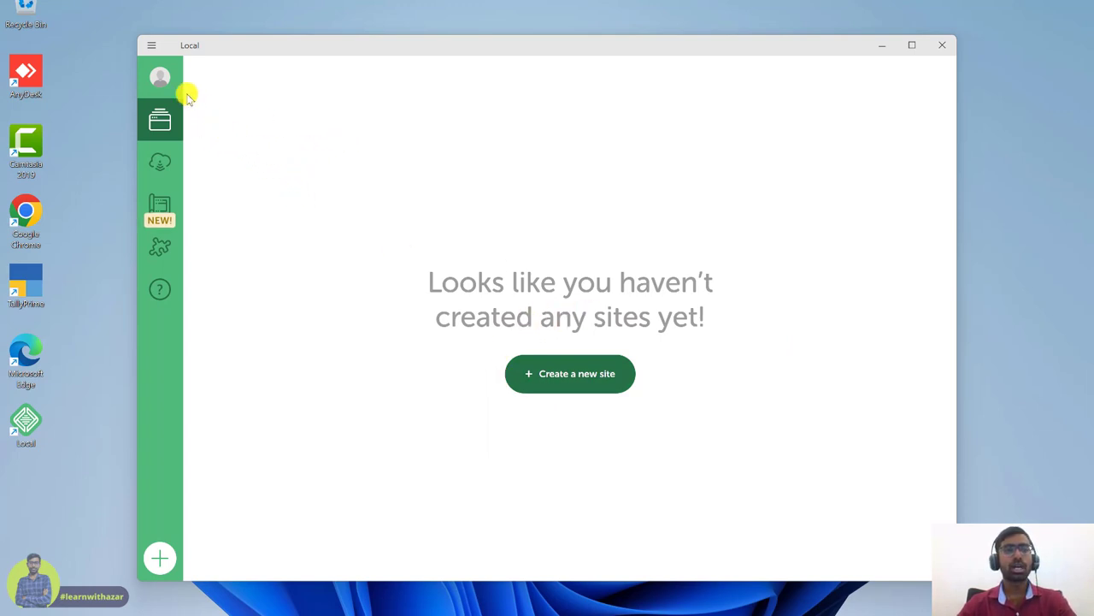
- Log in to the Local account through the browser, return to Local, and check the signed-in account
click(157, 79)
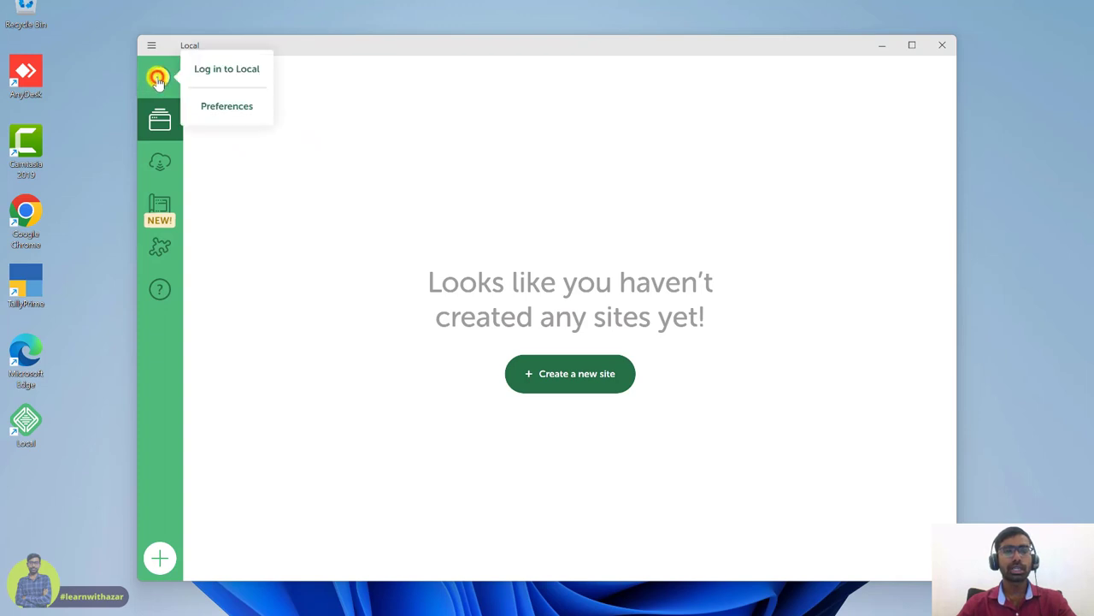
click(228, 72)
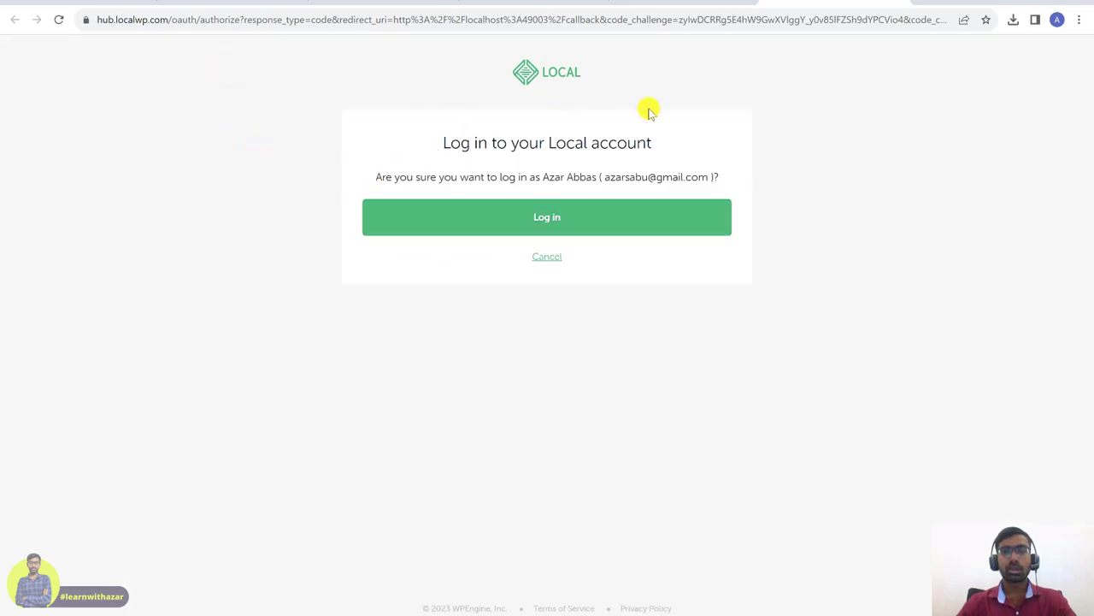
click(547, 220)
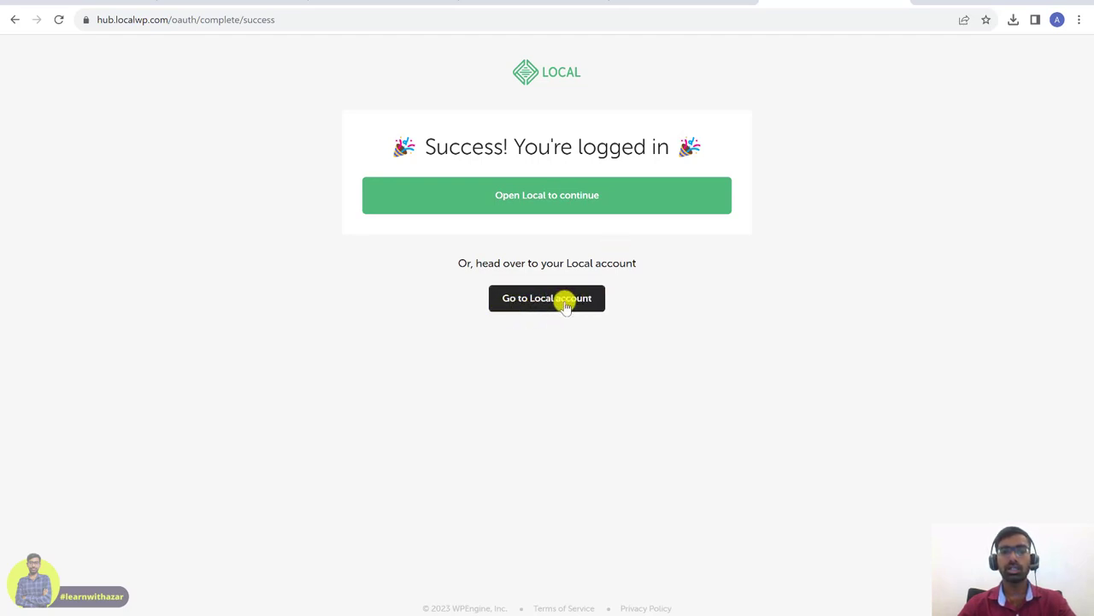
click(556, 206)
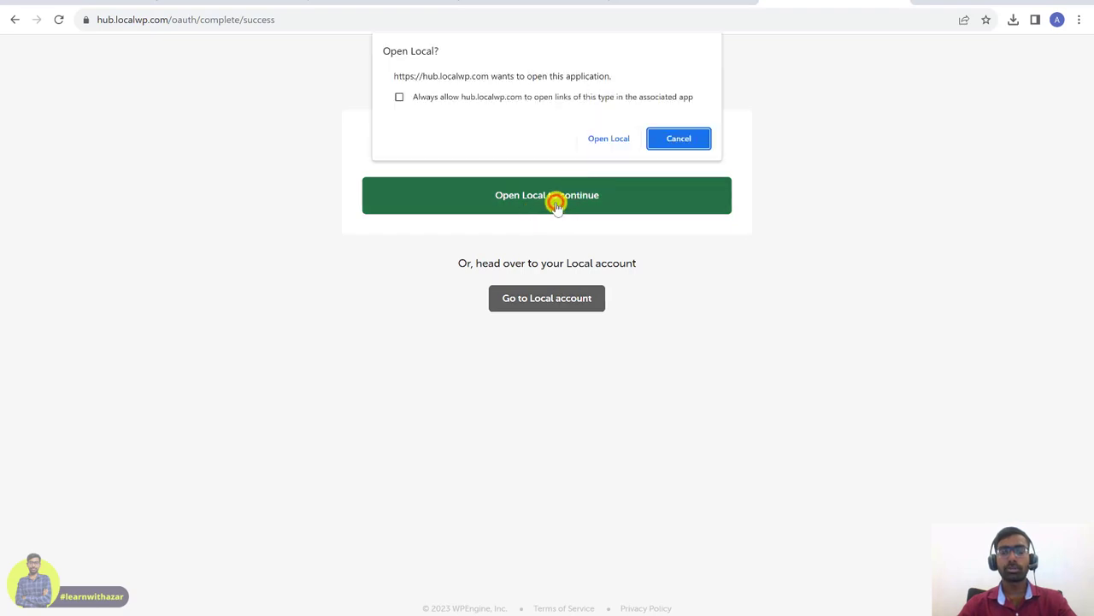
click(606, 140)
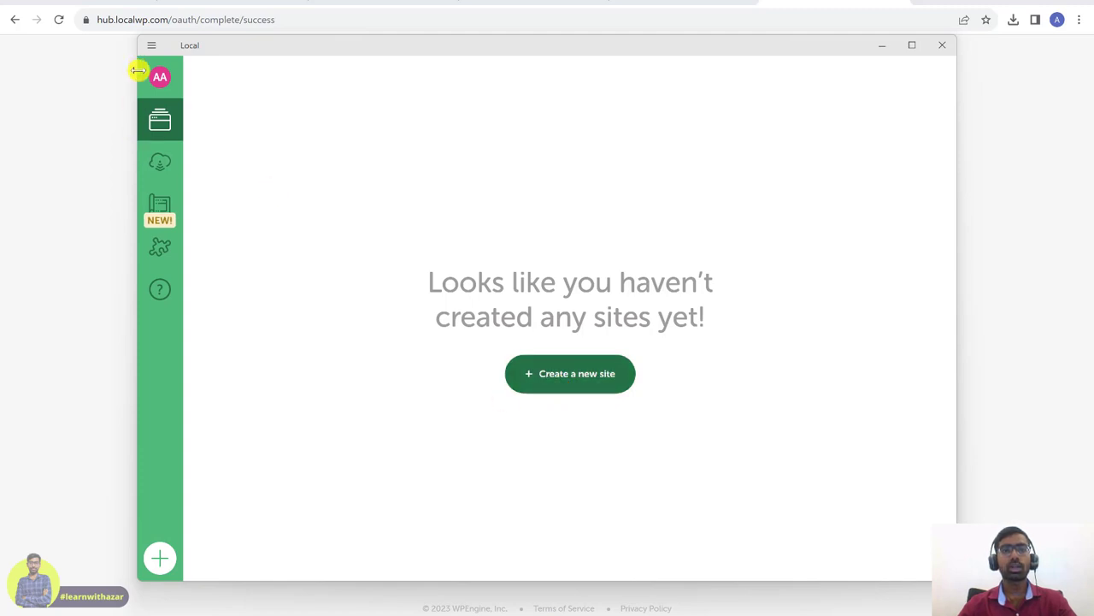
click(156, 81)
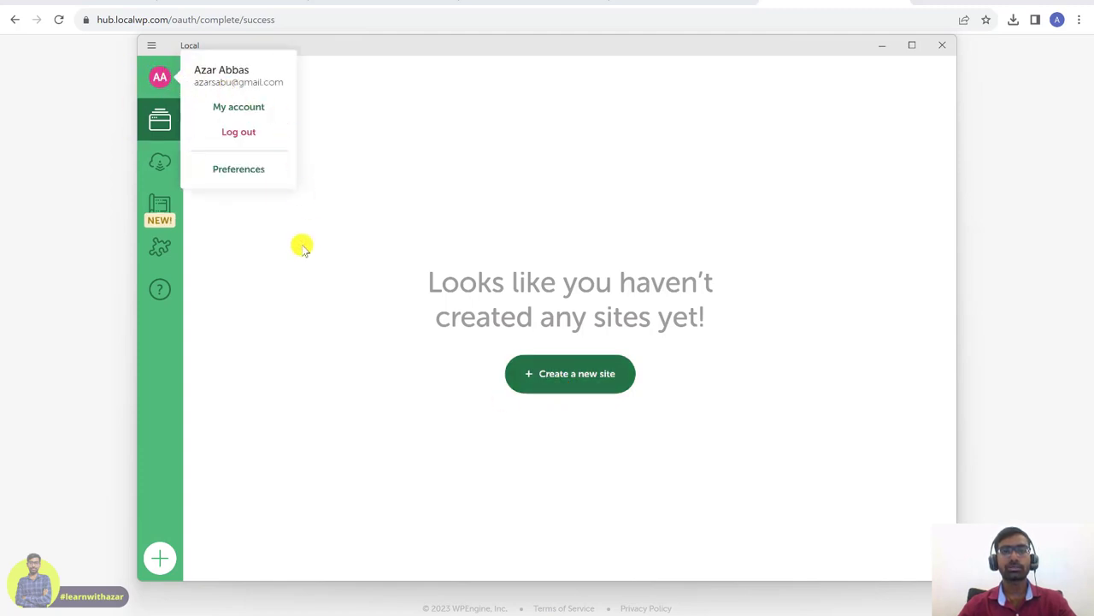
click(357, 165)
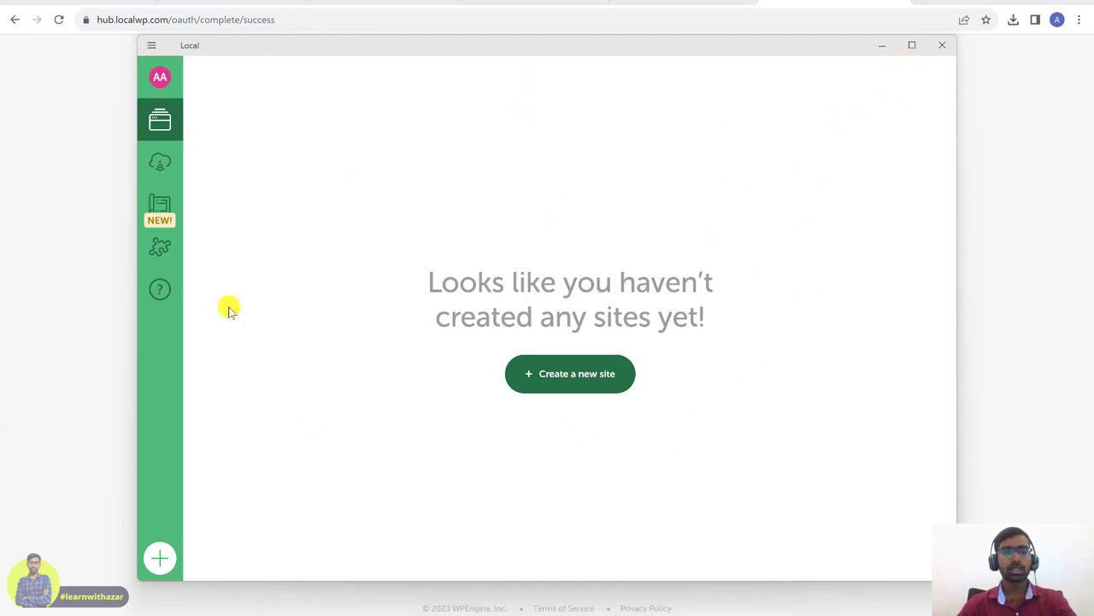
- Create a new WordPress site named Learnwithazar with domain learnwithazar.local
click(572, 377)
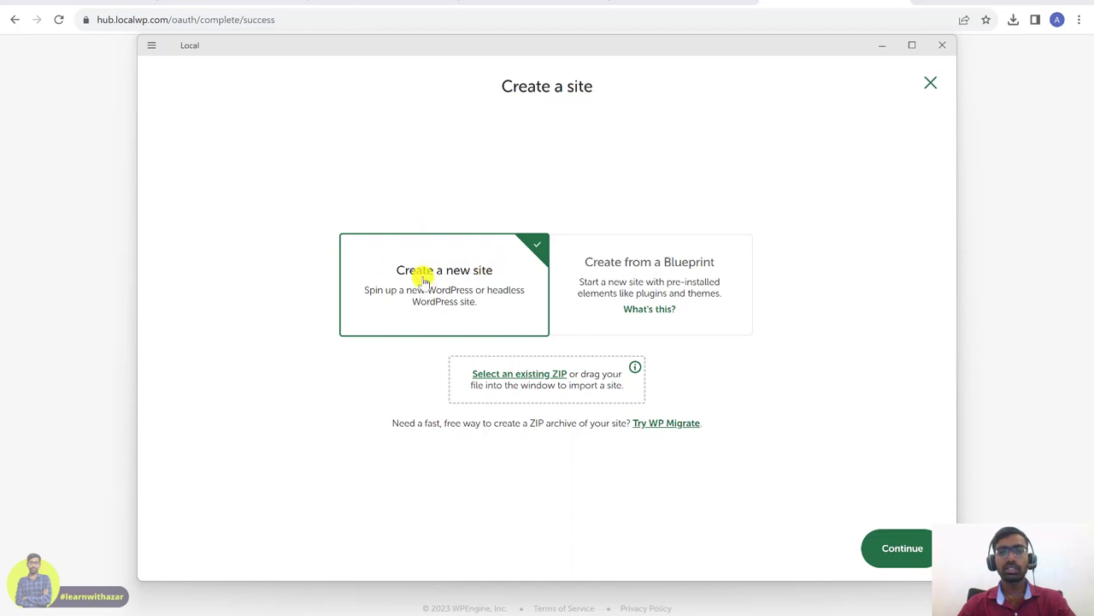
click(919, 548)
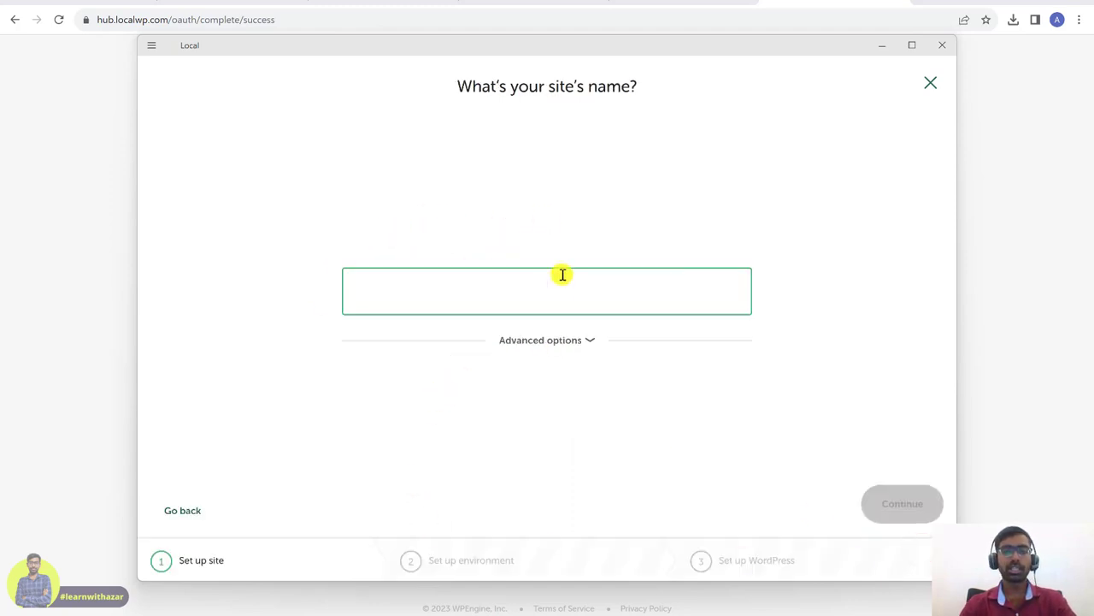
text(Lear)
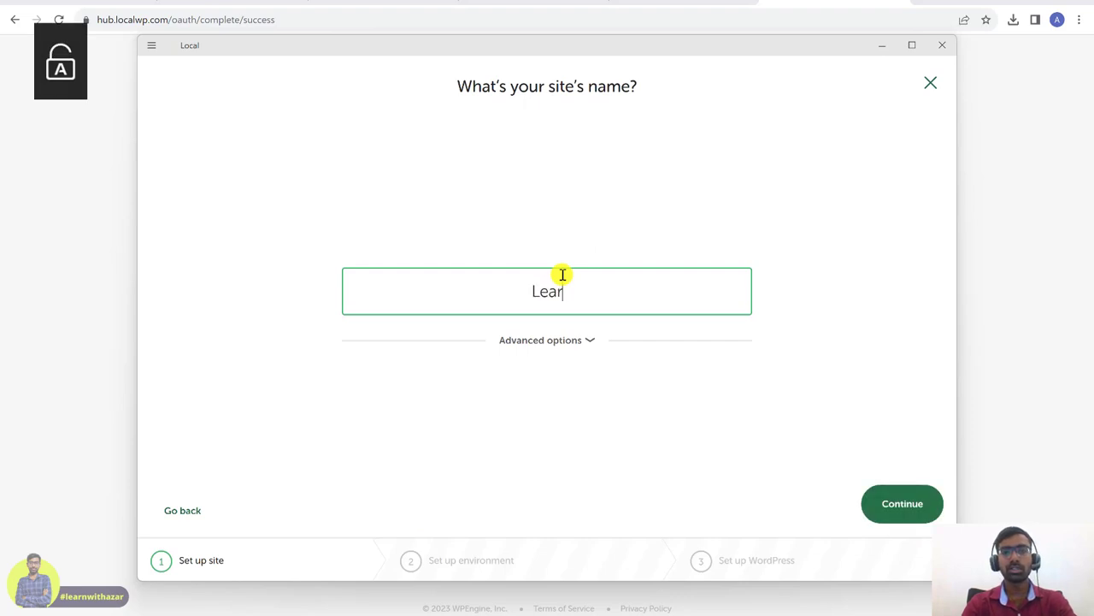
text(nwithazar)
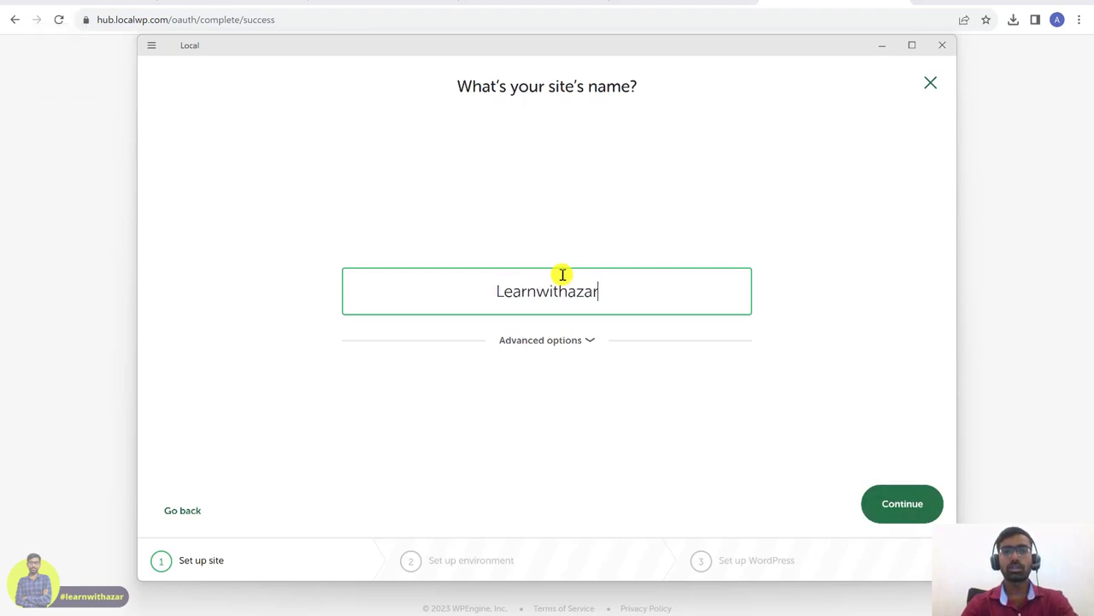
click(575, 341)
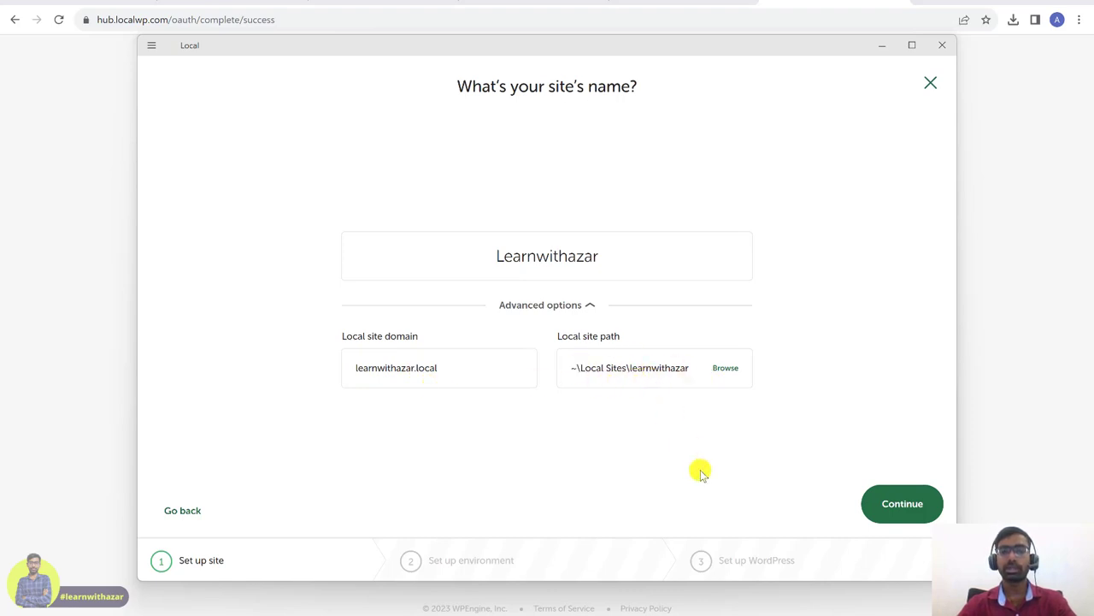
click(902, 507)
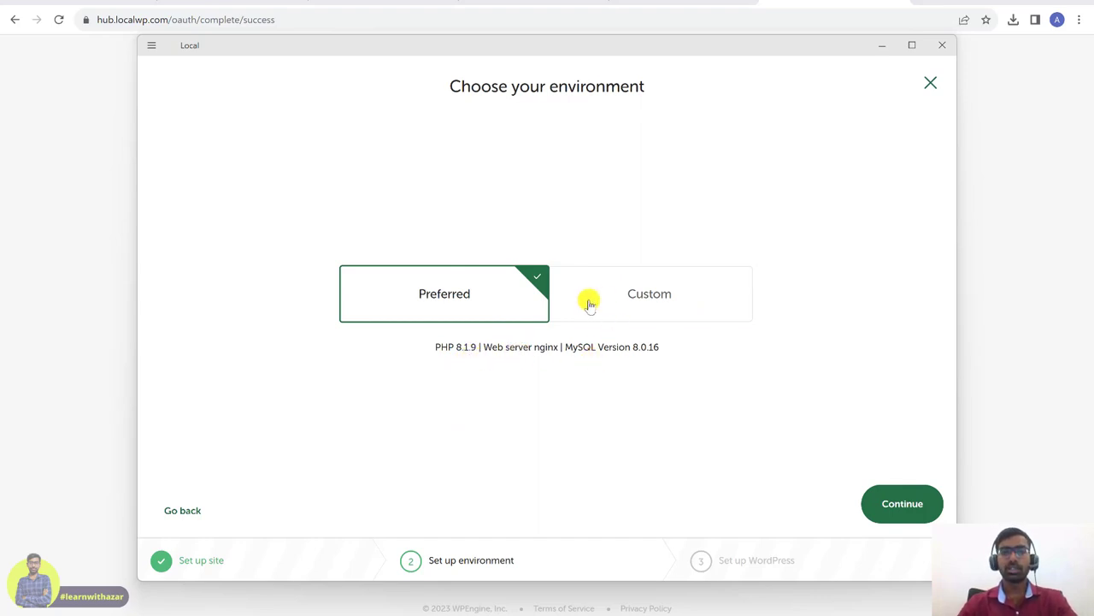
- Pick a Custom environment with PHP 7.4.30, nginx 1.16.0 and MariaDB 10.4.10
click(666, 297)
click(416, 371)
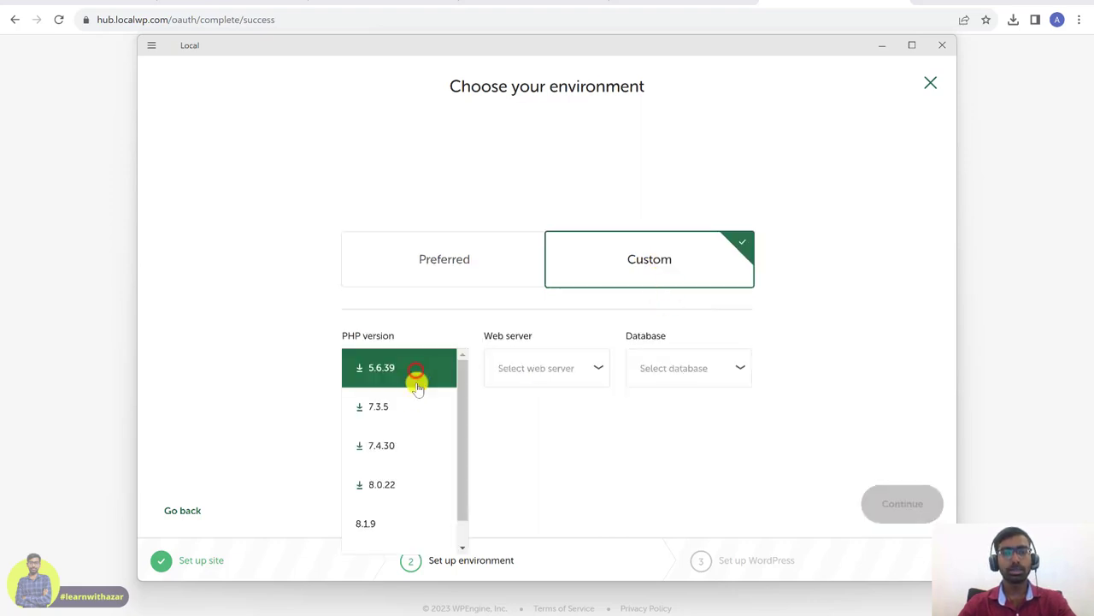
click(403, 446)
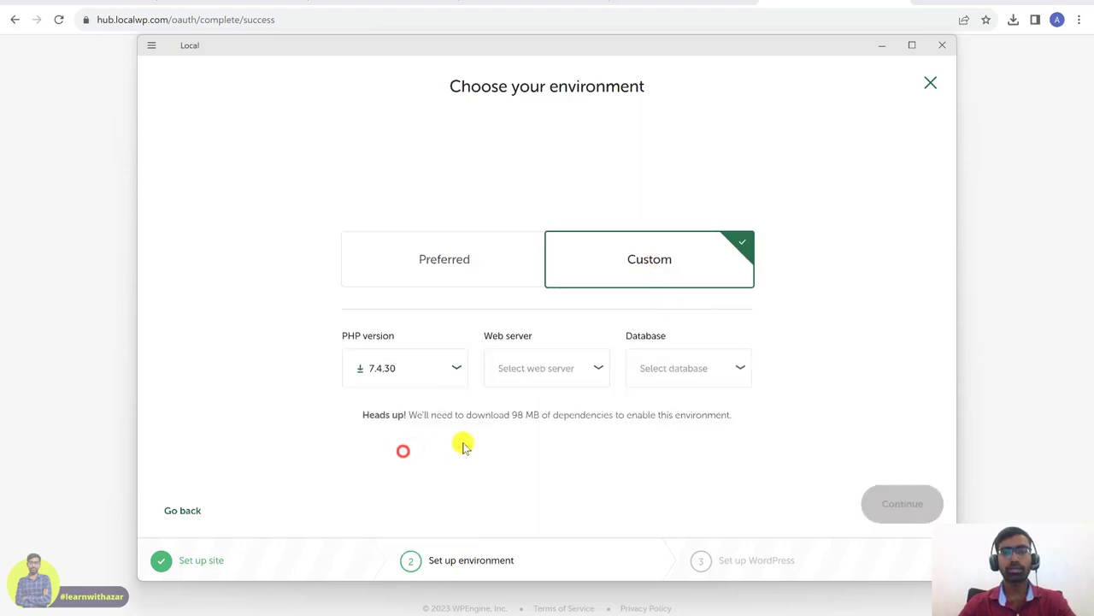
click(561, 367)
click(539, 377)
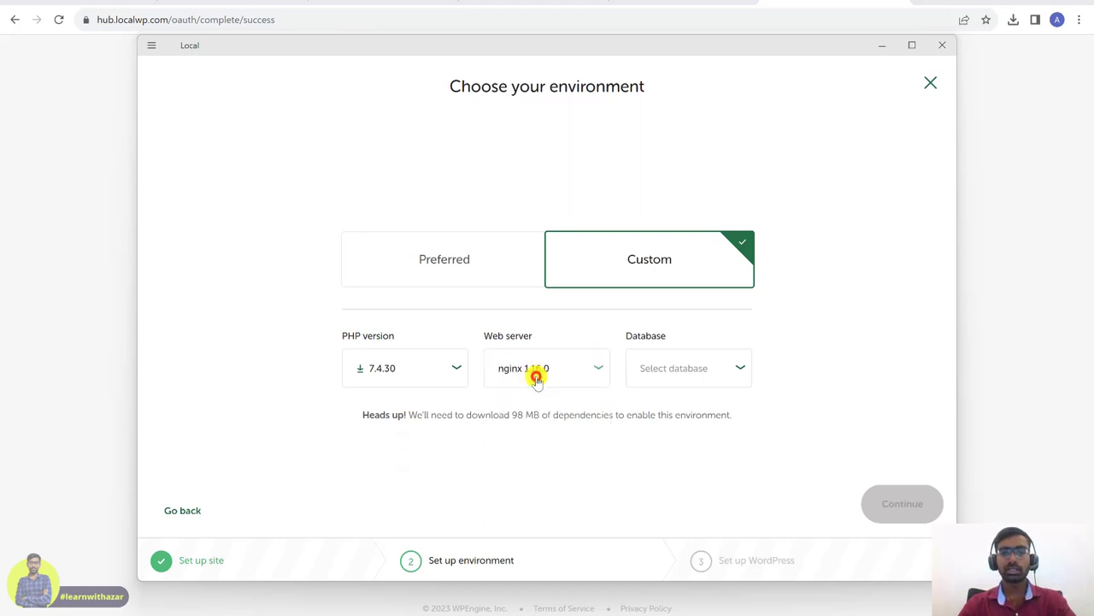
click(570, 360)
click(564, 381)
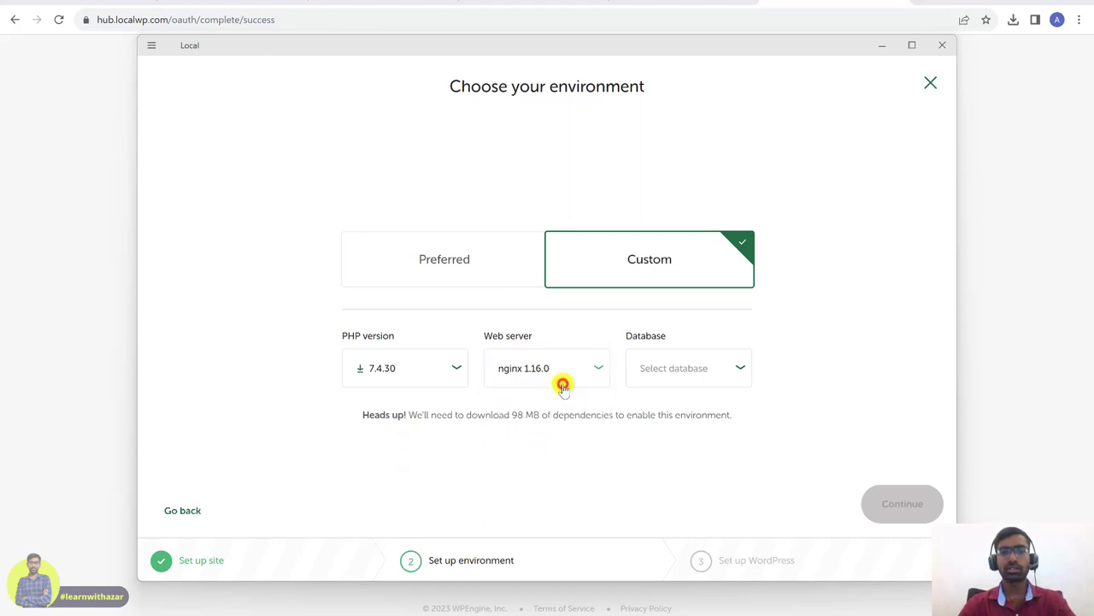
click(702, 369)
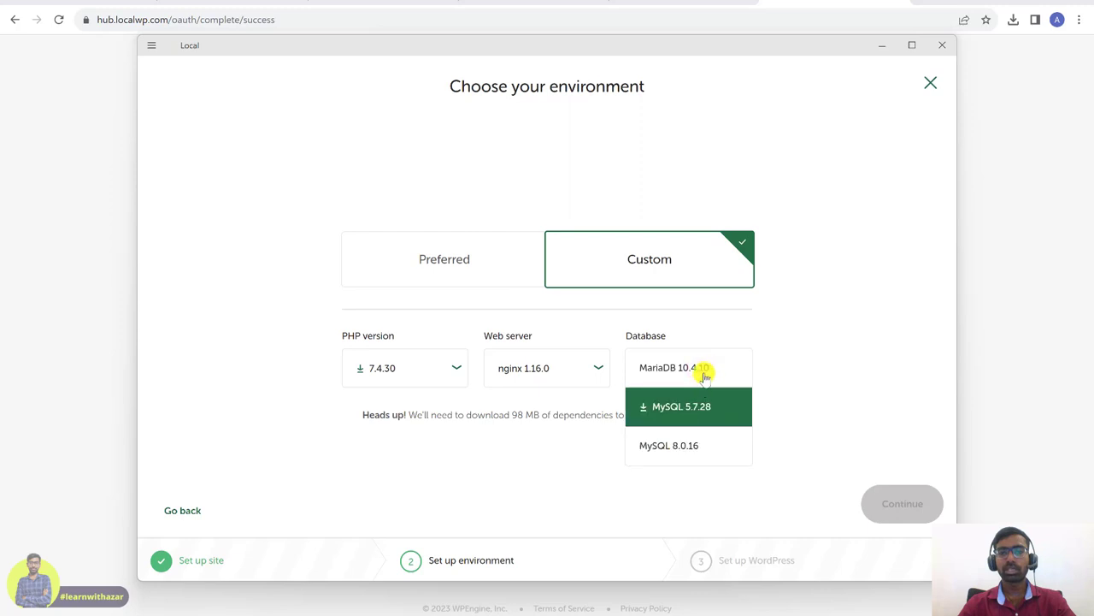
click(697, 368)
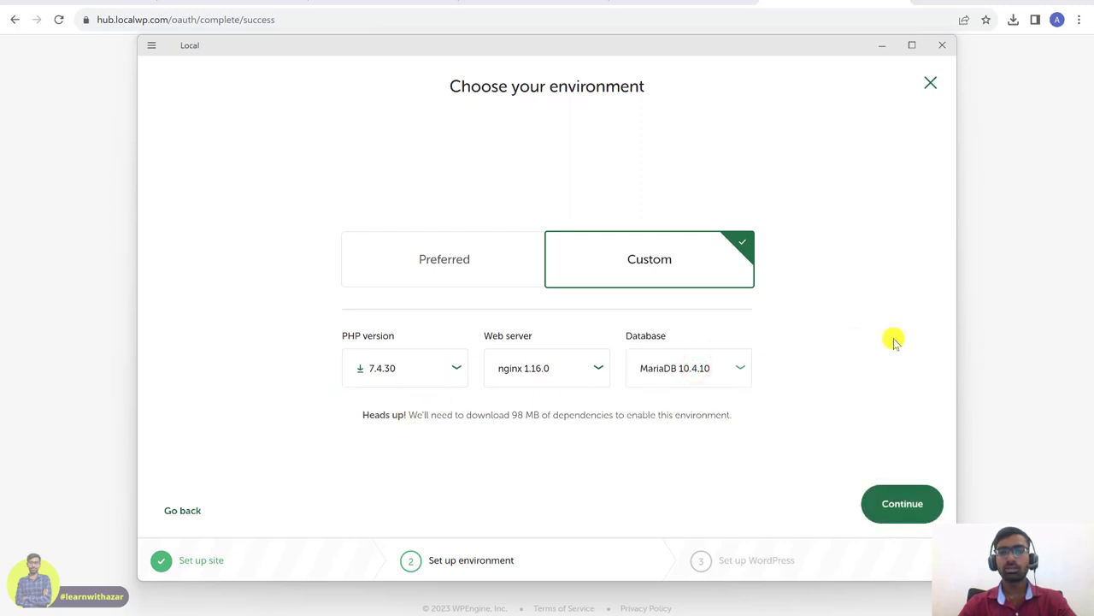
click(914, 506)
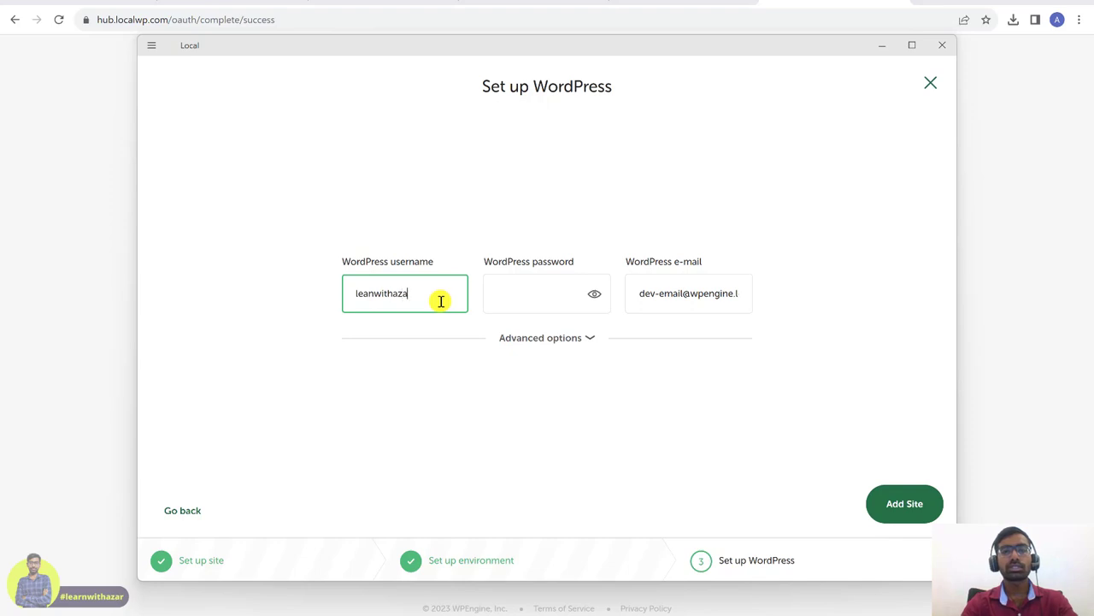
- Enter the admin password and replace the default admin e-mail with a new address
click(516, 301)
key(Caps_Lock)
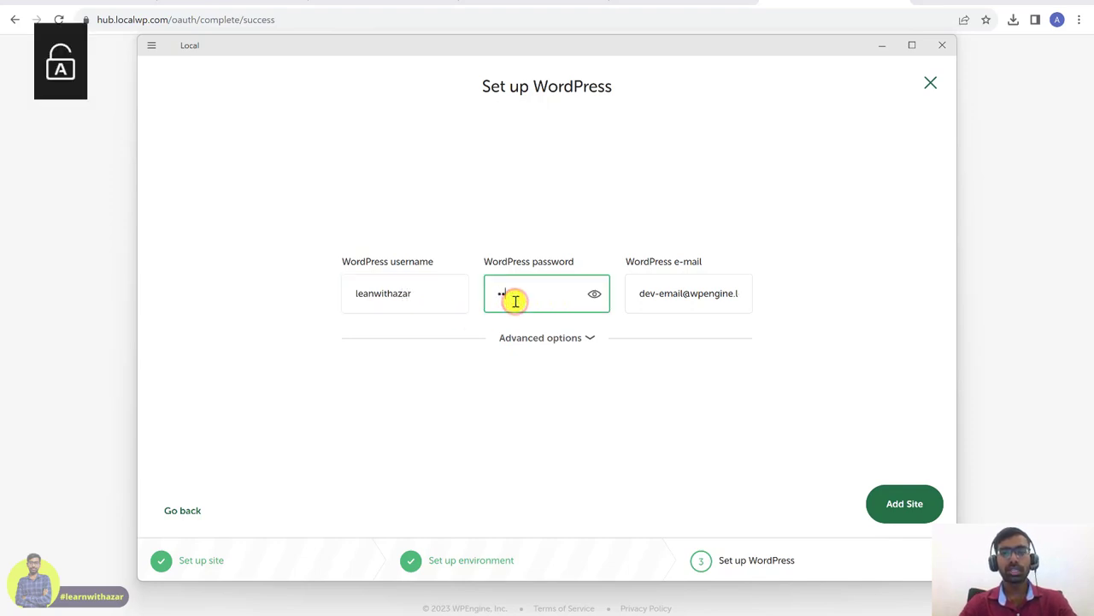
text(••••••••)
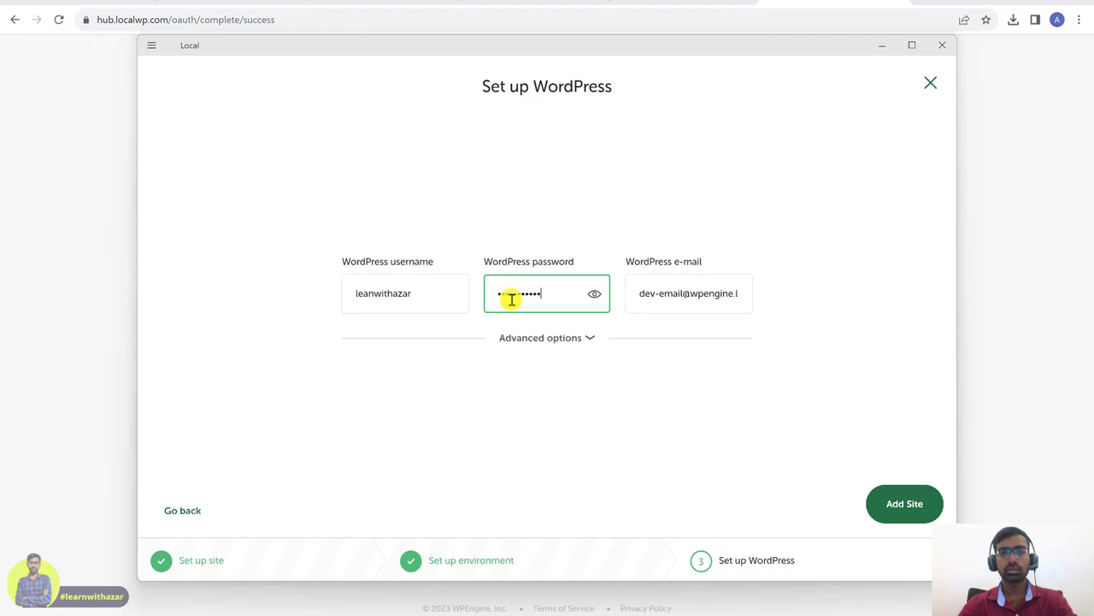
click(590, 297)
click(590, 299)
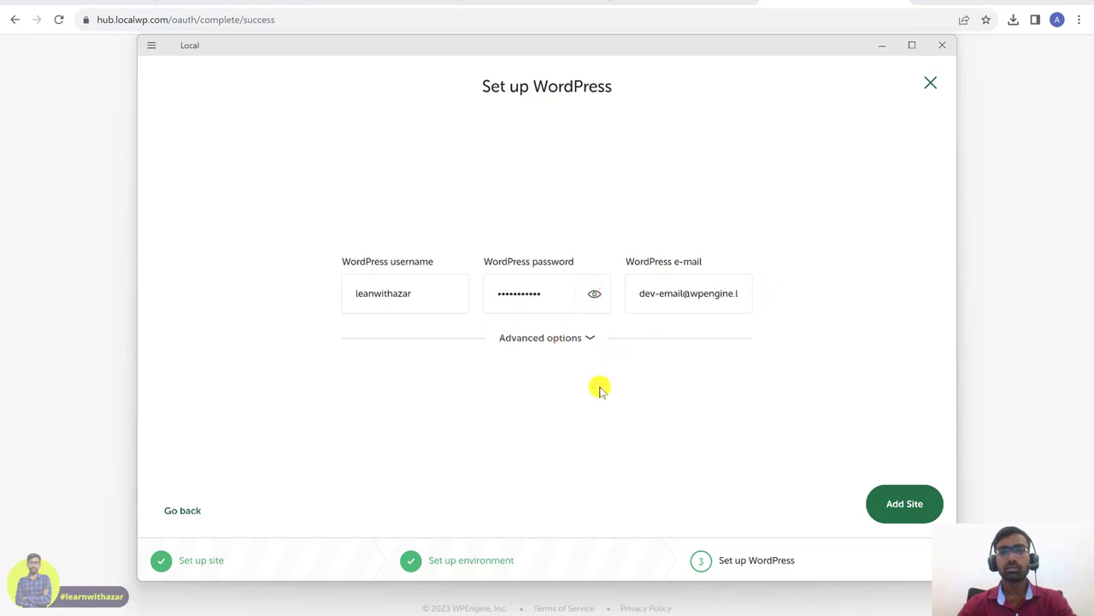
triple_click(677, 296)
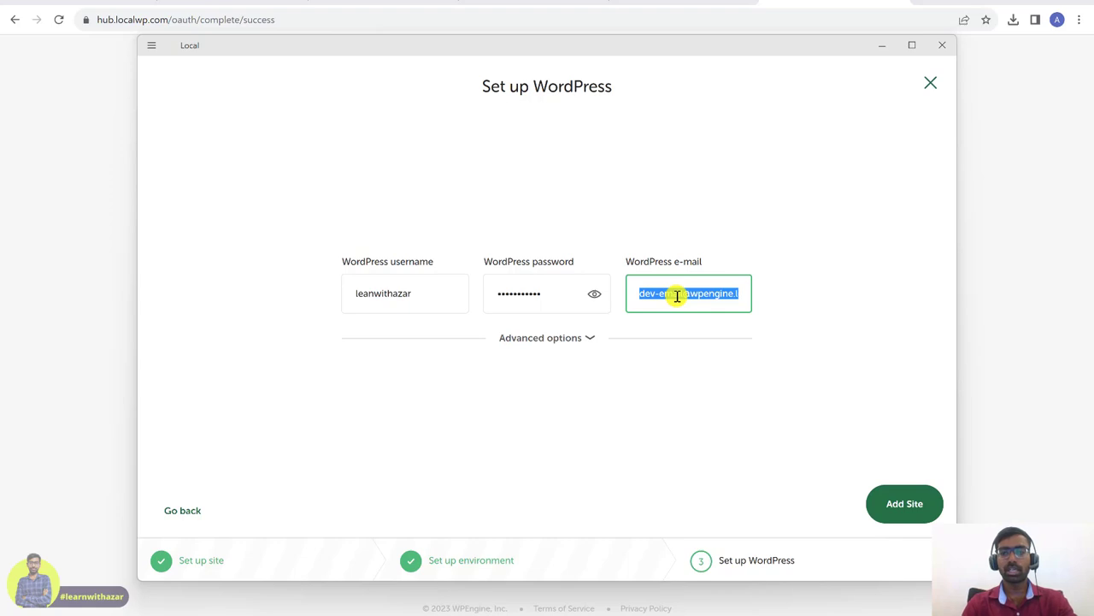
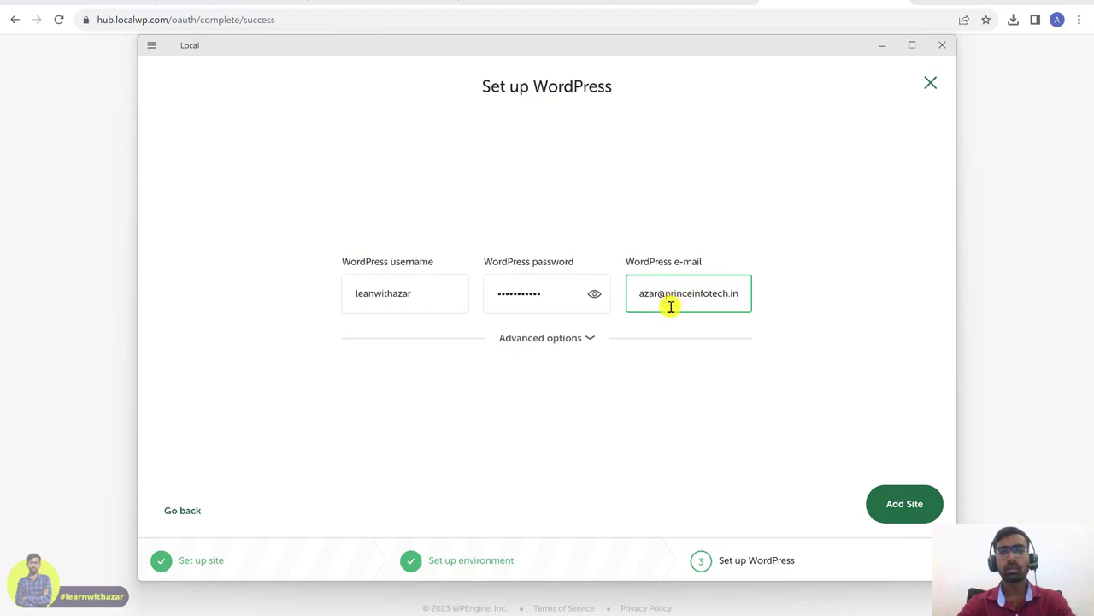
- Keep Multisite set to No under Advanced options and add the site
click(565, 339)
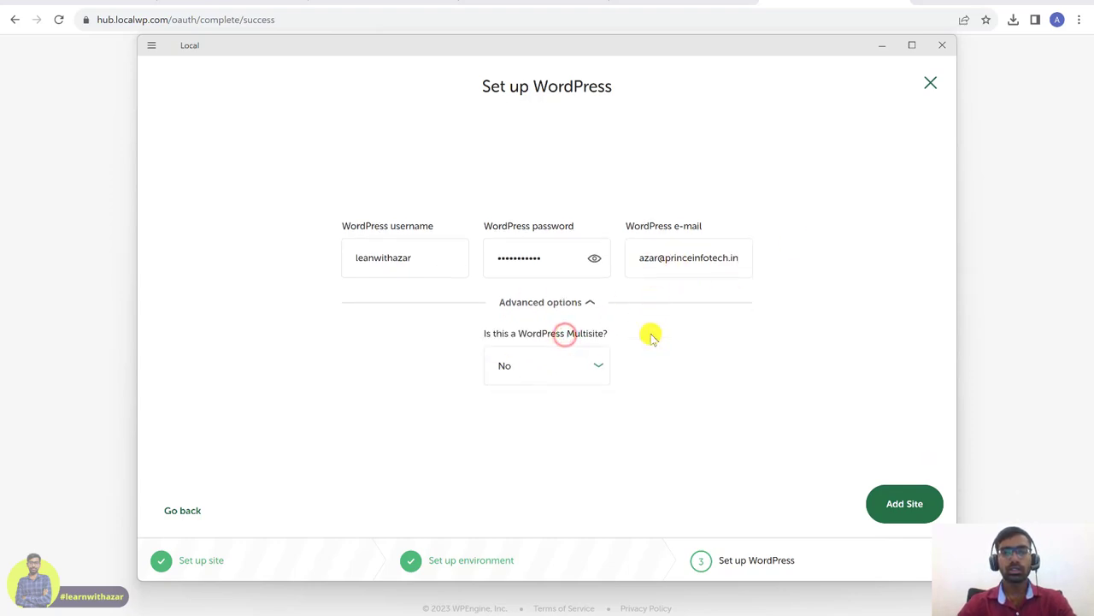
click(587, 370)
click(587, 368)
click(904, 503)
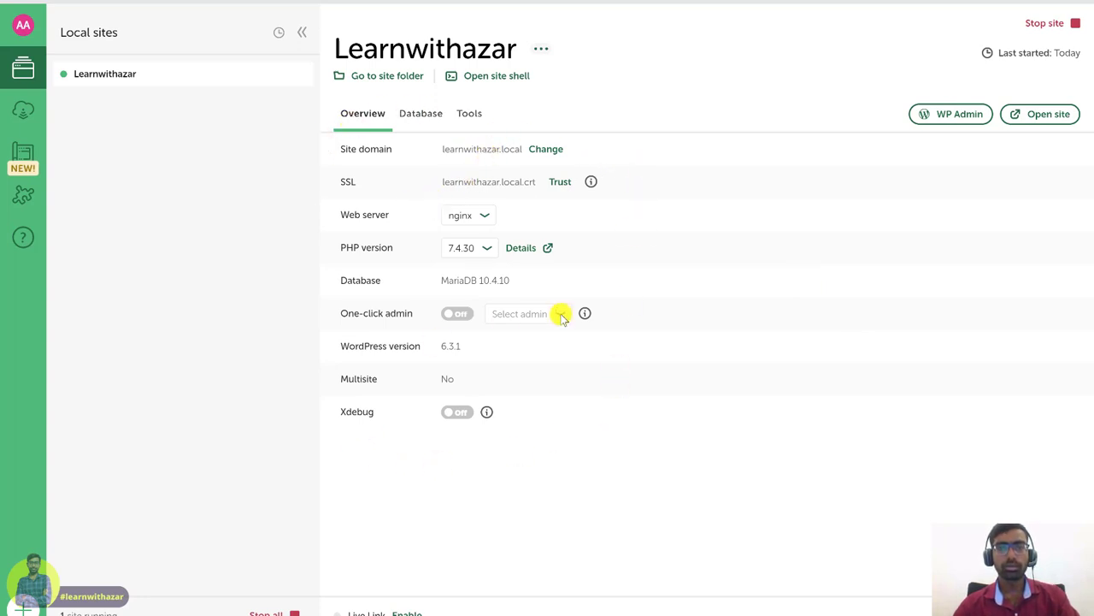
- Check the site's Database details, return to Overview, and open learnwithazar.local in the browser
click(424, 114)
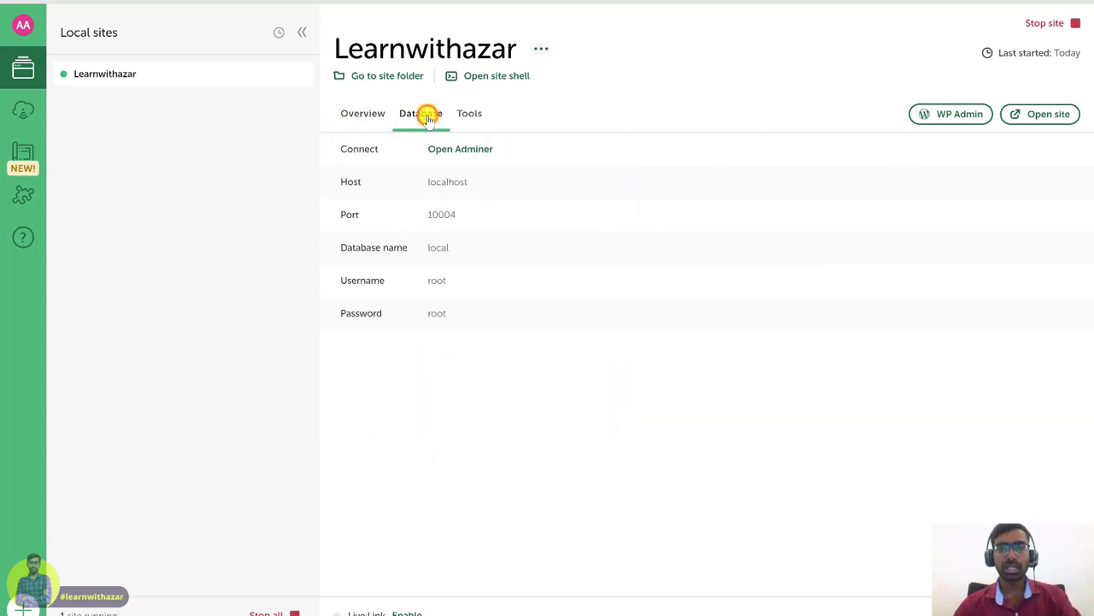
click(374, 126)
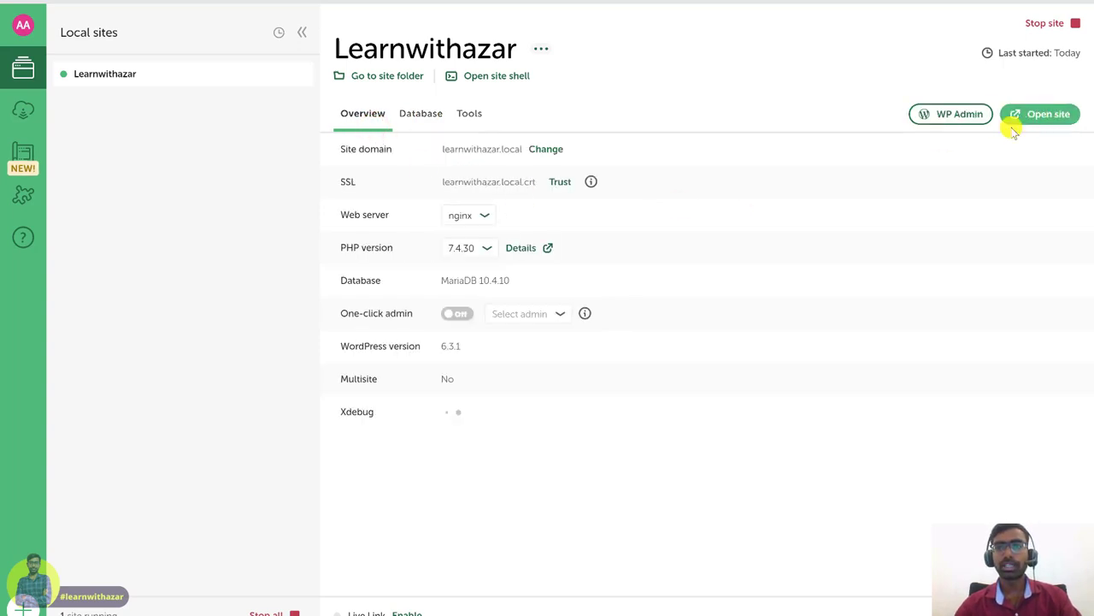
click(1042, 122)
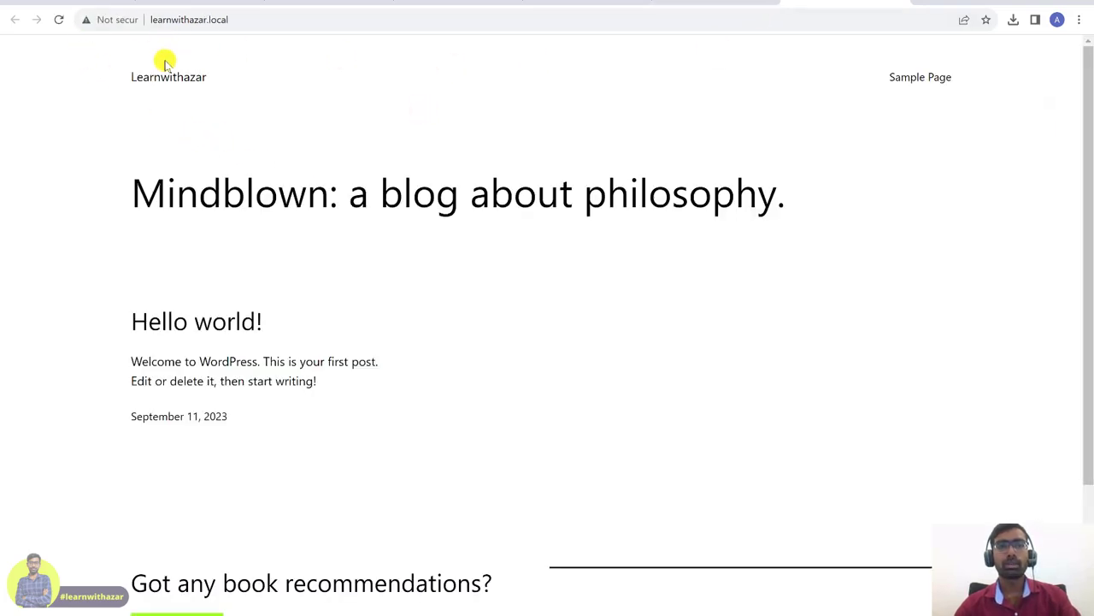
- Inspect the learnwithazar.local address in the browser, then return to Local's site overview
click(255, 25)
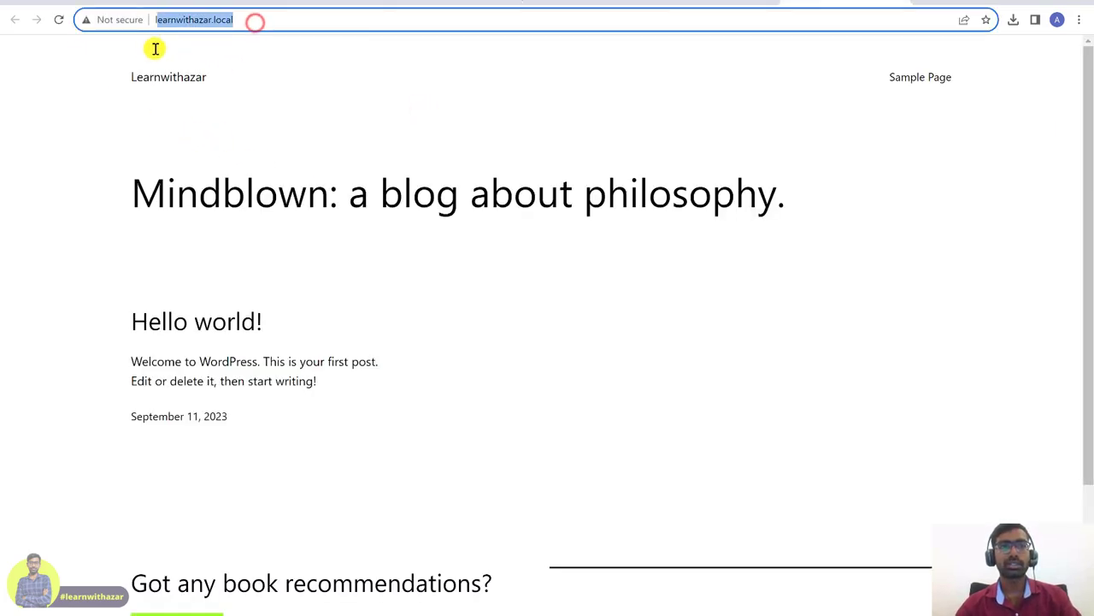
click(204, 41)
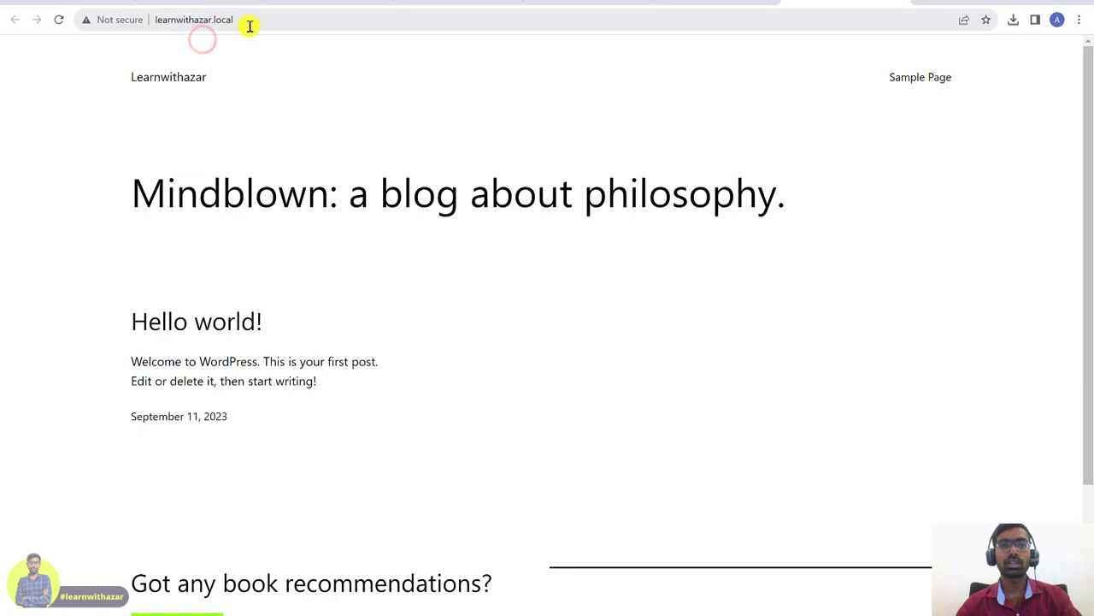
click(247, 22)
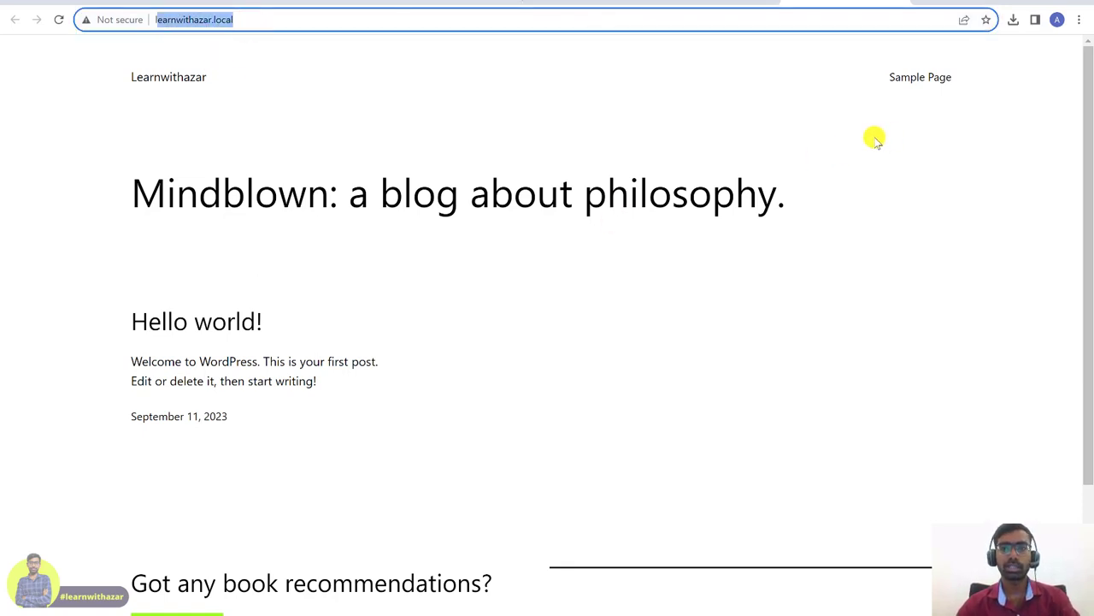
click(742, 611)
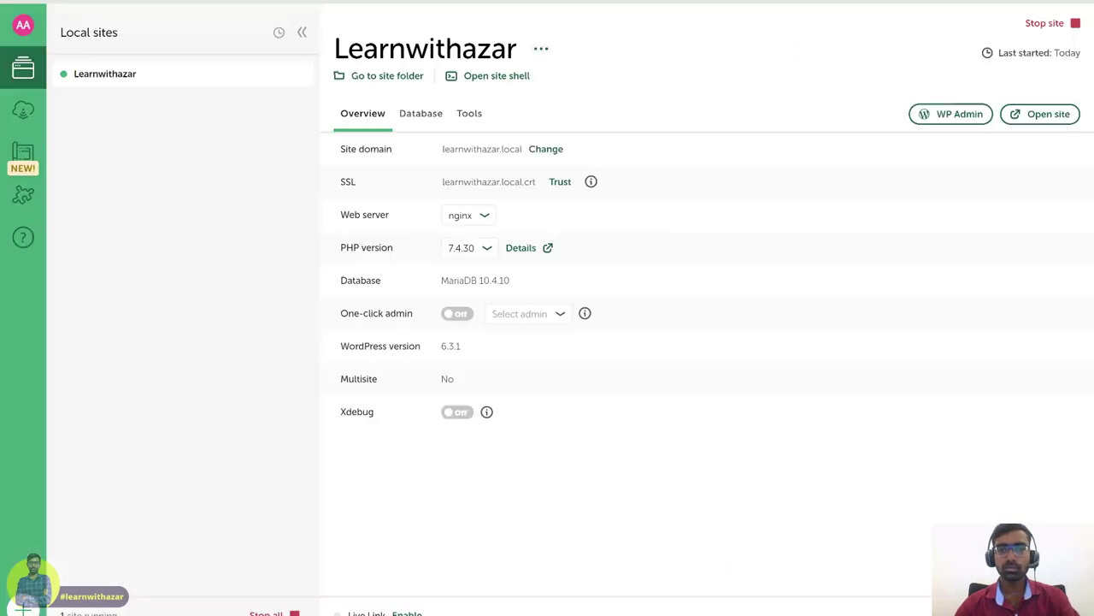
- Log in to Learnwithazar's WP Admin with the admin e-mail and password
click(957, 119)
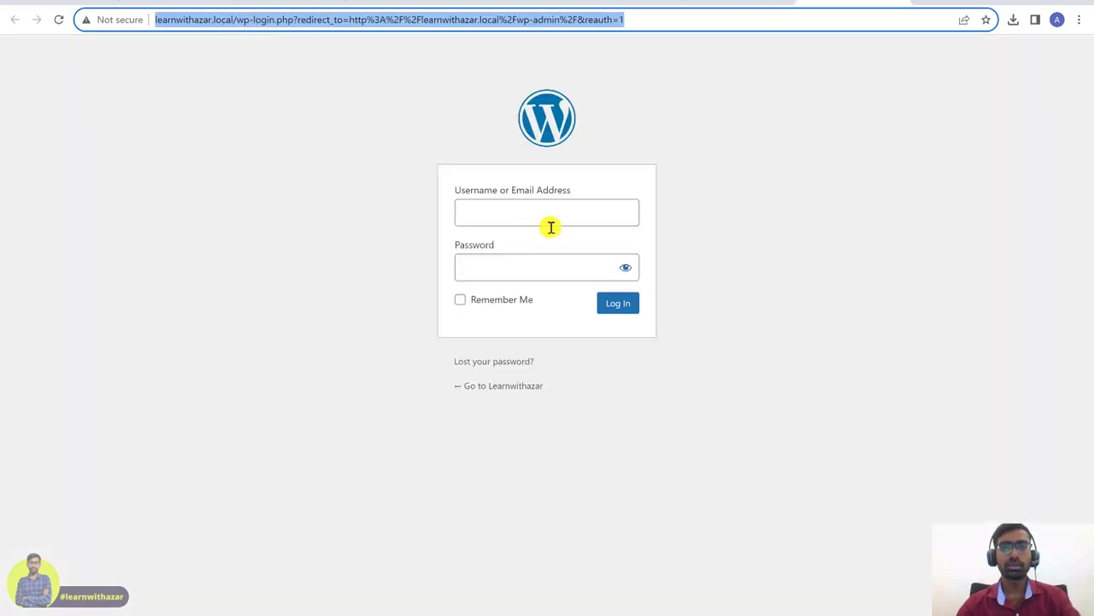
click(545, 215)
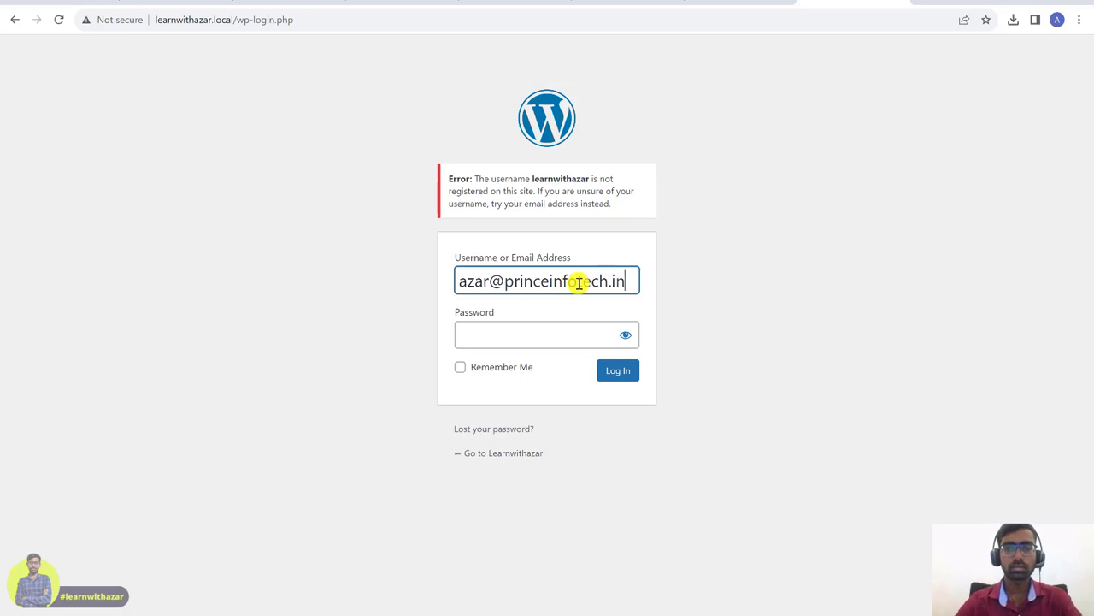
click(542, 338)
key(Caps_Lock)
text(***********)
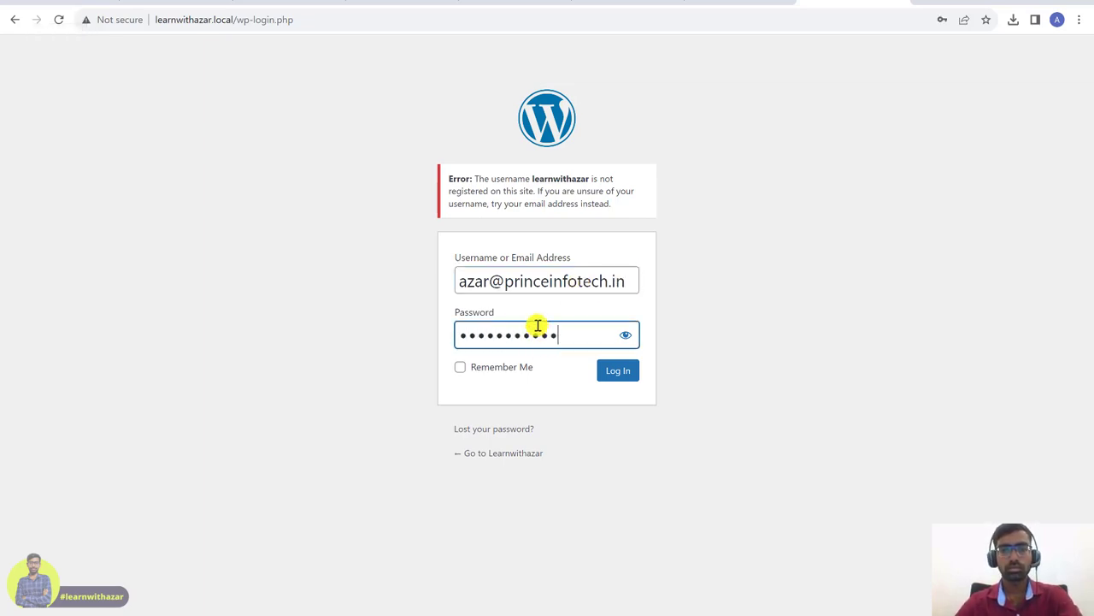
click(629, 368)
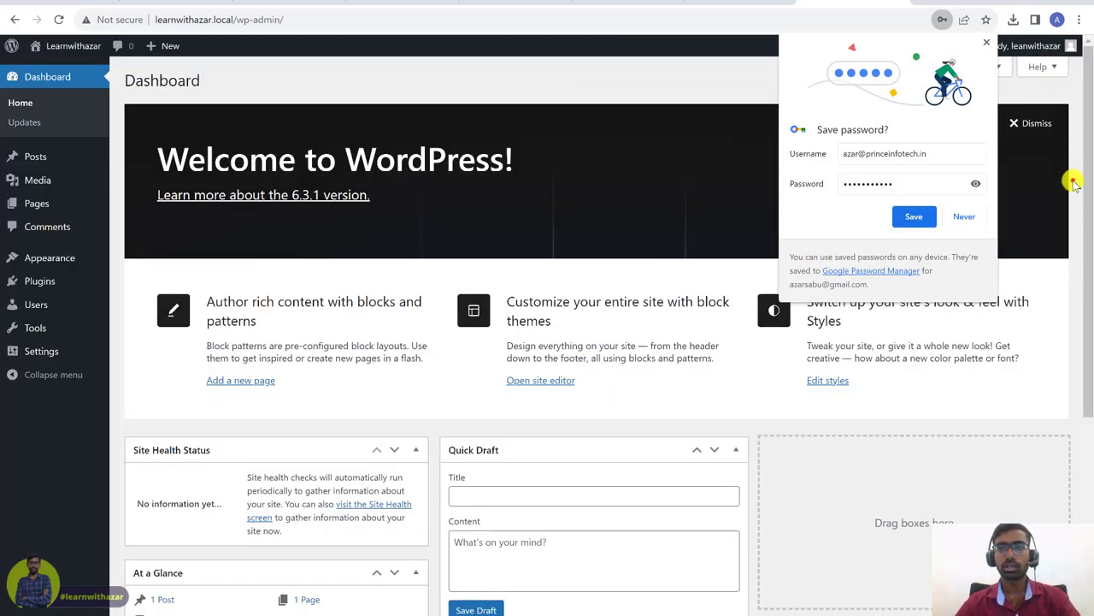
- Decline saving the password in Chrome and look over the WordPress Dashboard
click(962, 217)
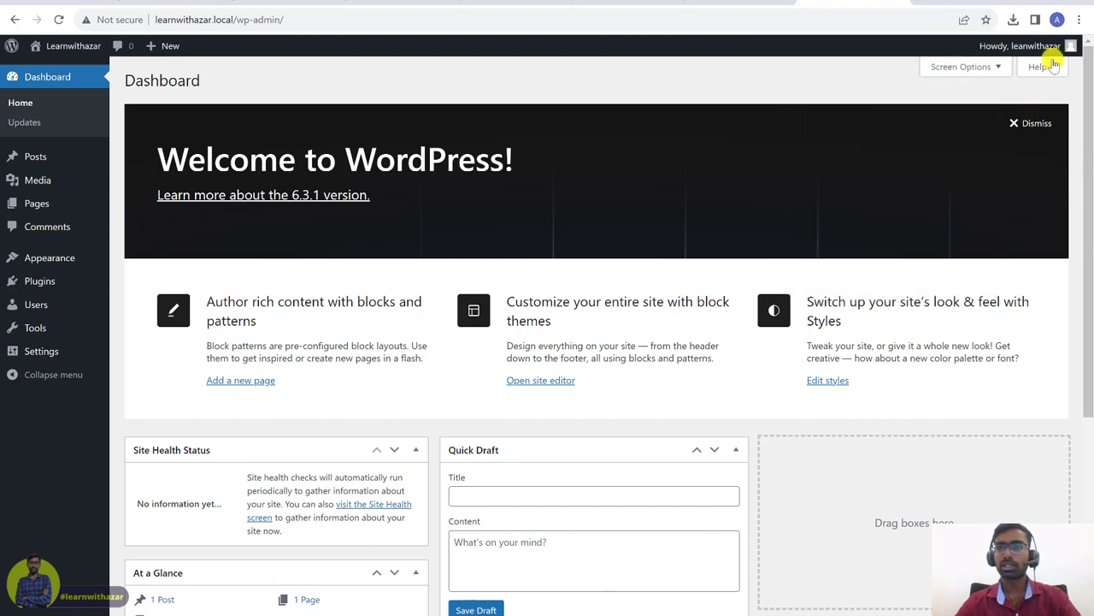
mouse_move(1057, 61)
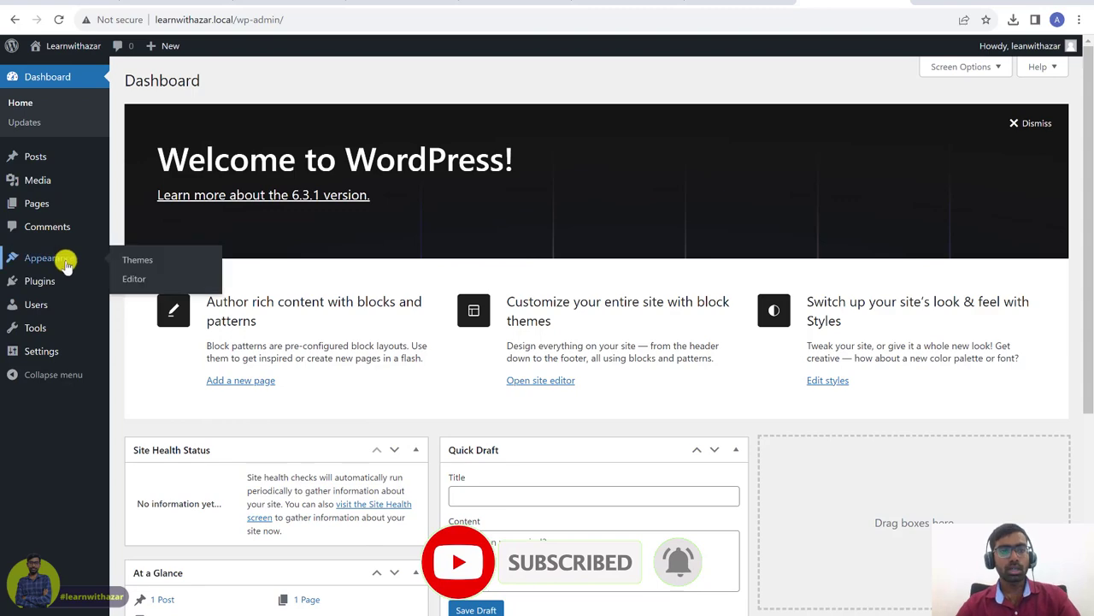
mouse_move(67, 277)
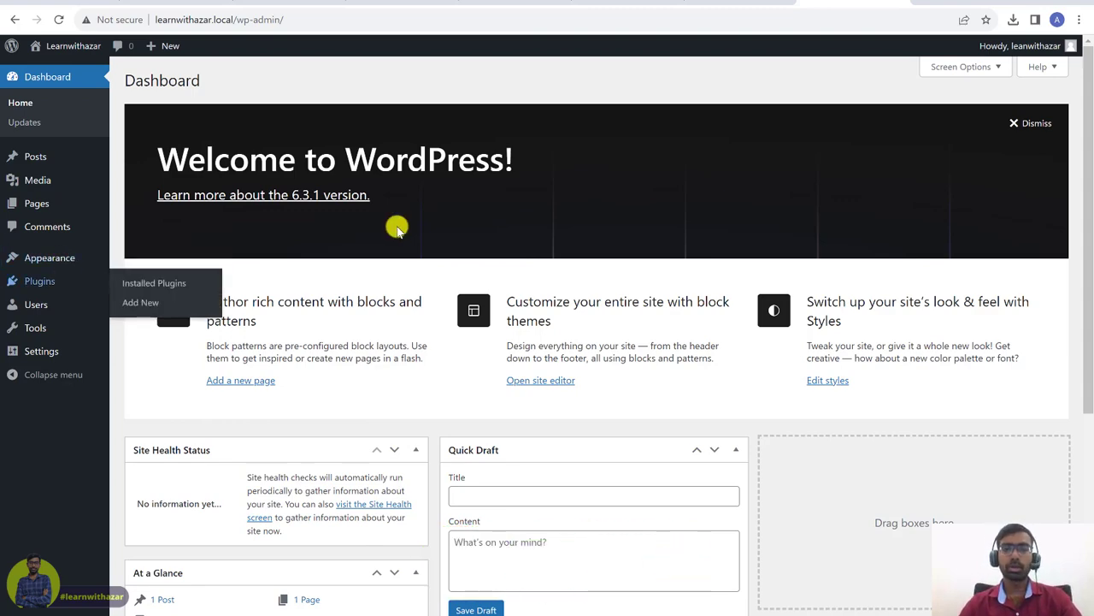
scroll(571, 413, down, 4)
scroll(570, 413, up, 4)
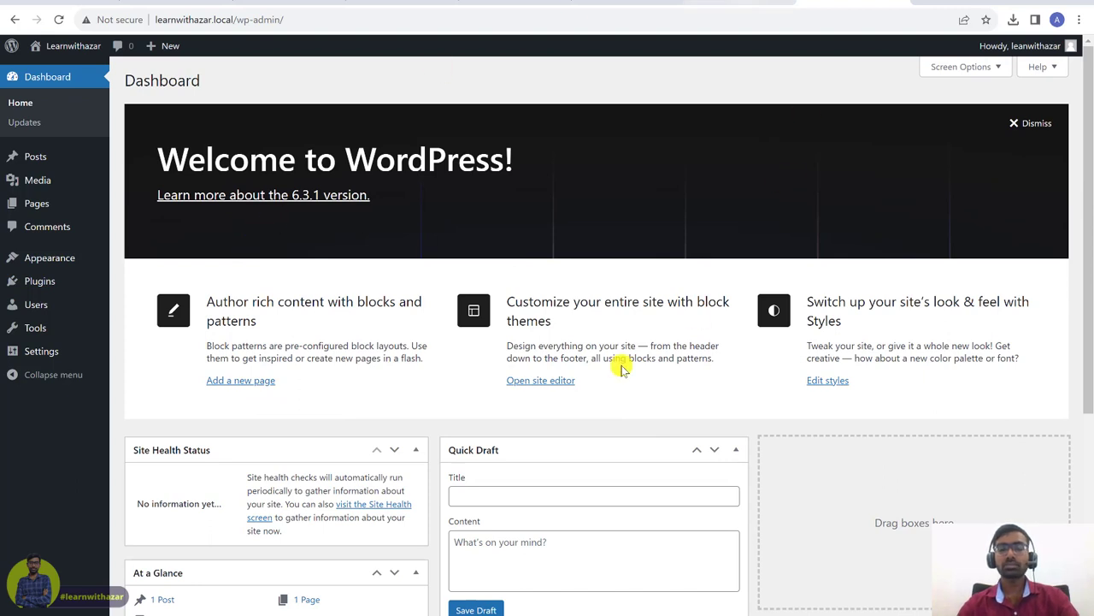
- Check the wp-admin address in Chrome, then switch back to Local's Learnwithazar overview
key(alt+Tab)
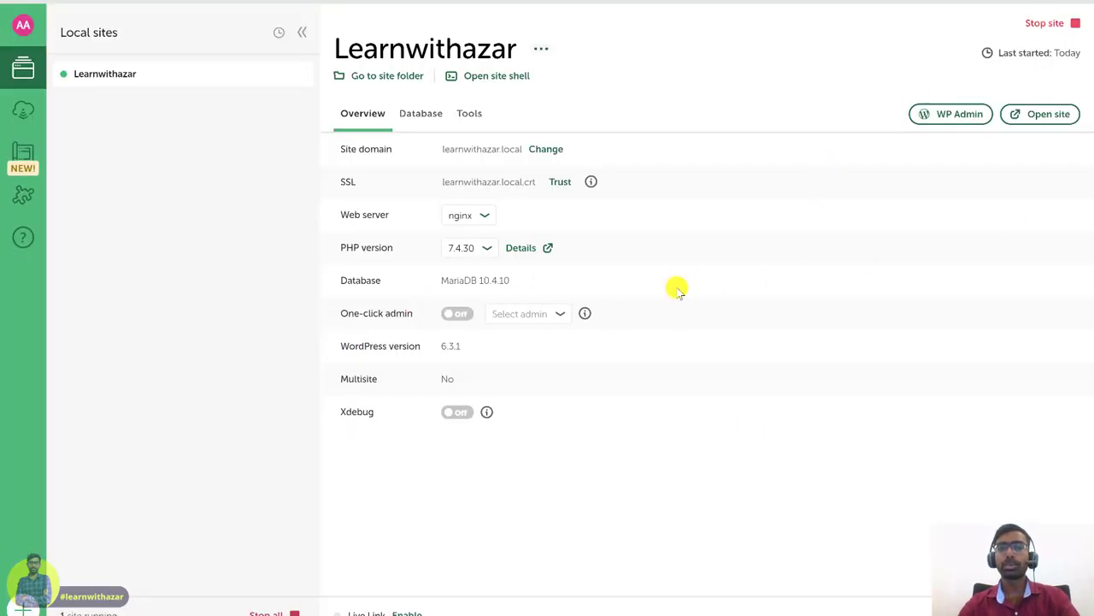
key(alt+Tab)
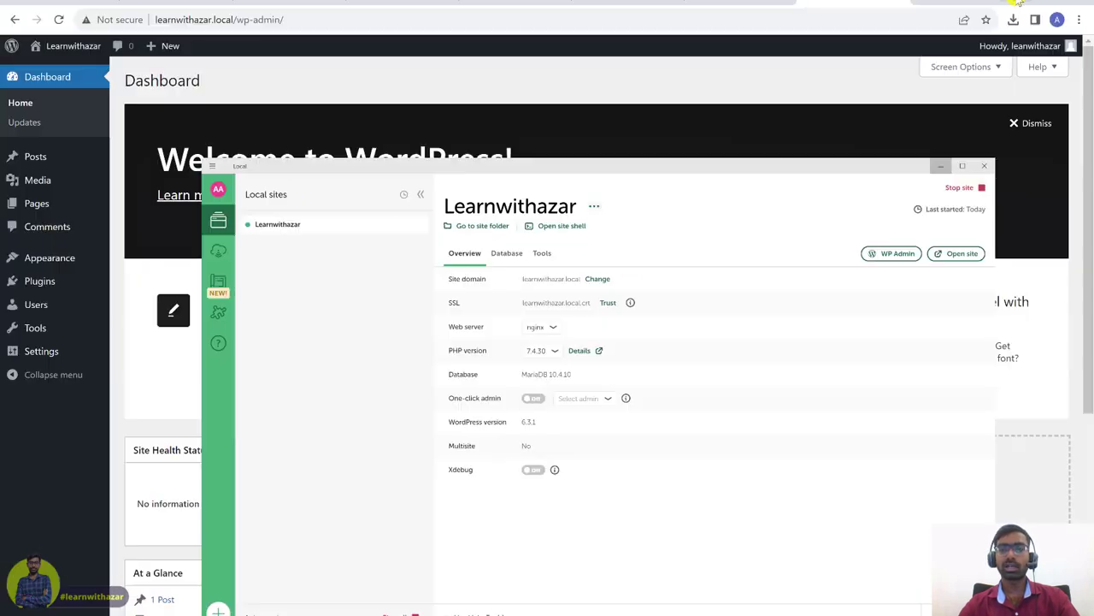
click(290, 20)
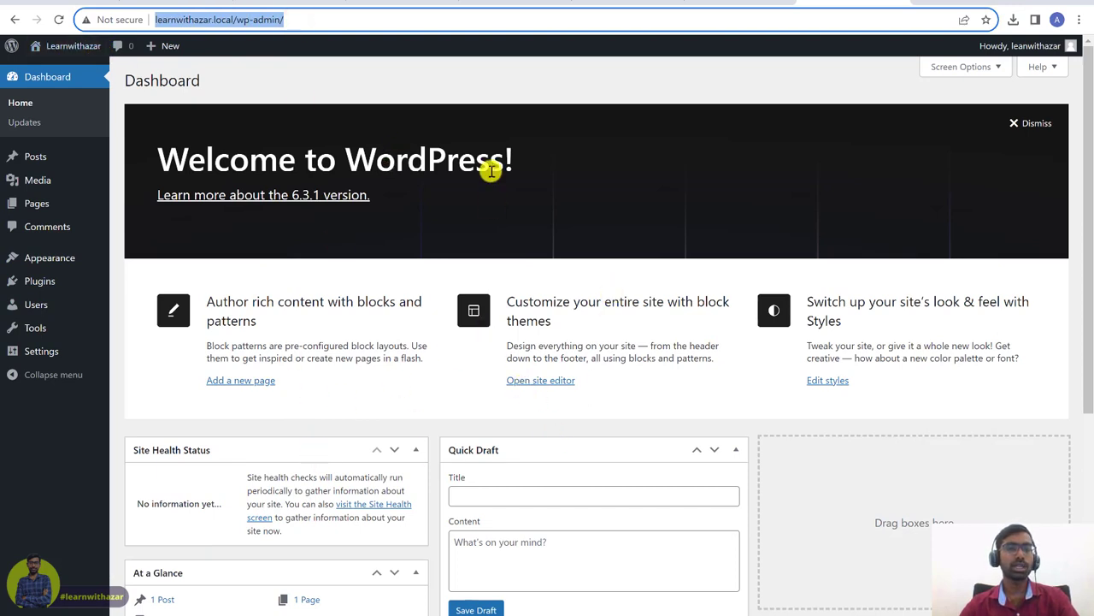
click(527, 243)
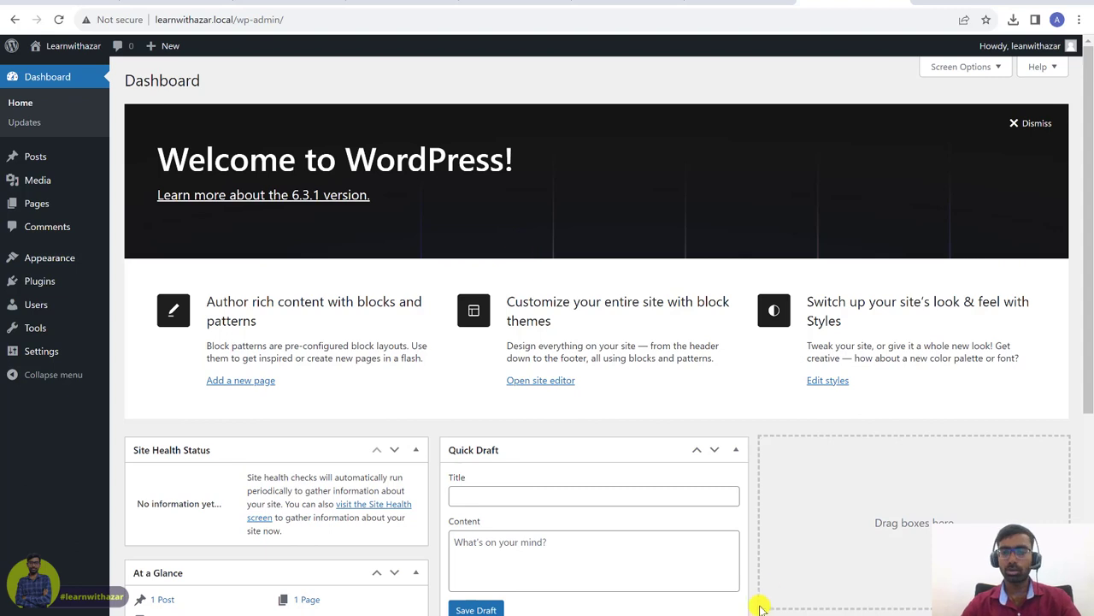
key(alt+Tab)
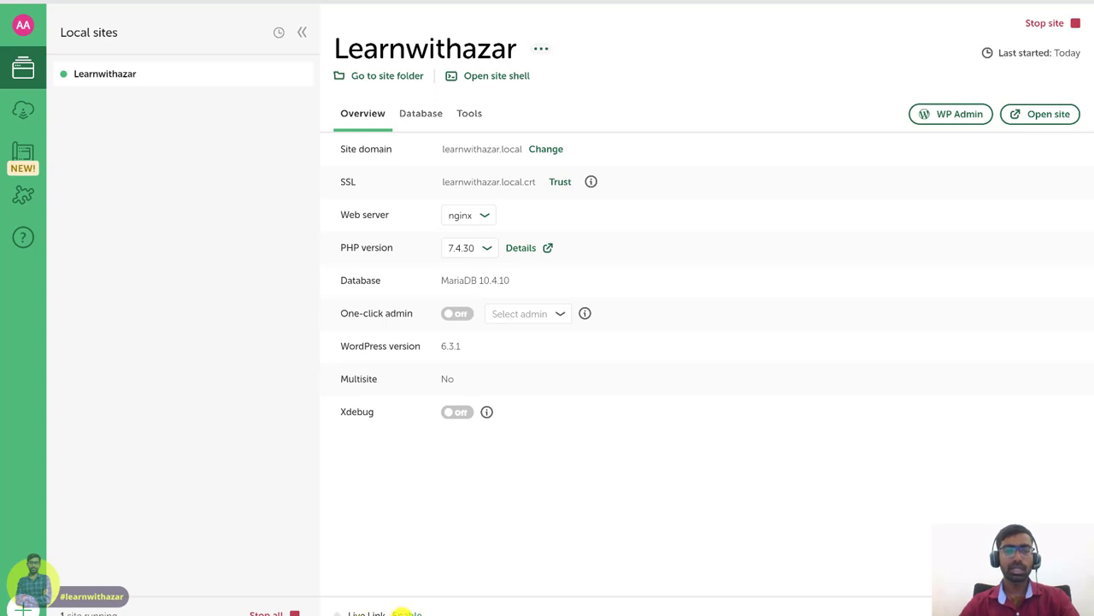
- Show the Live Links settings in Learnwithazar's Tools section
click(473, 117)
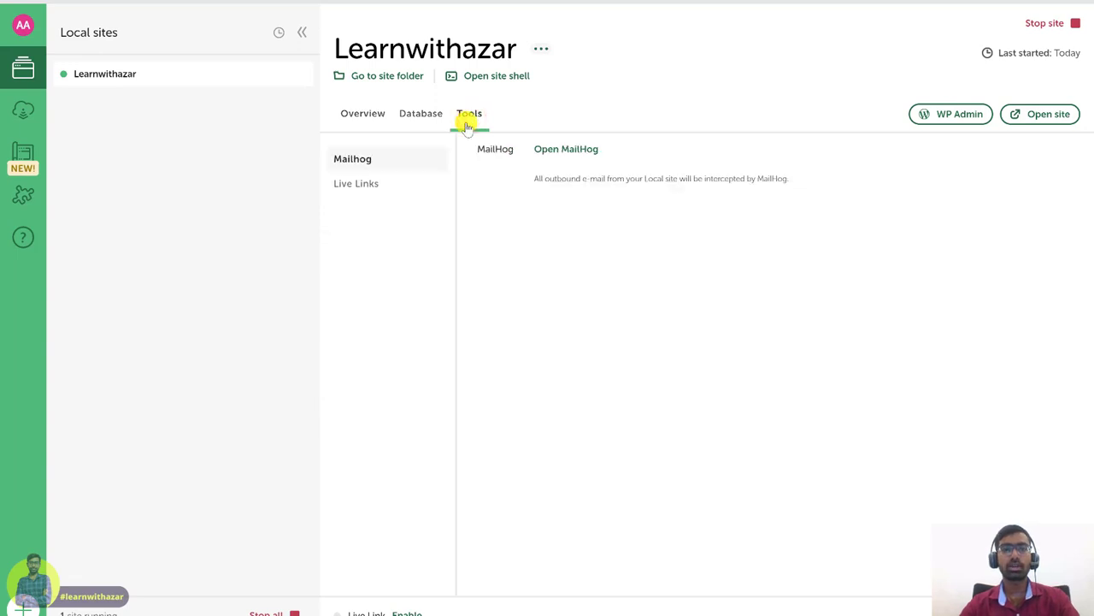
click(379, 188)
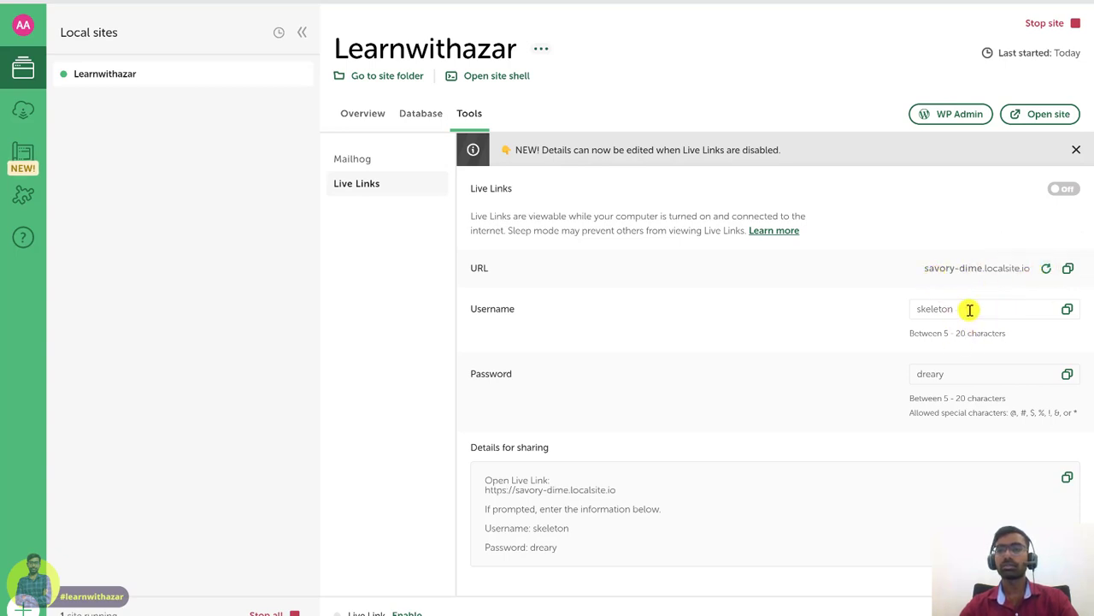
- Replace the Live Link username and password with new values and save the changes
click(967, 308)
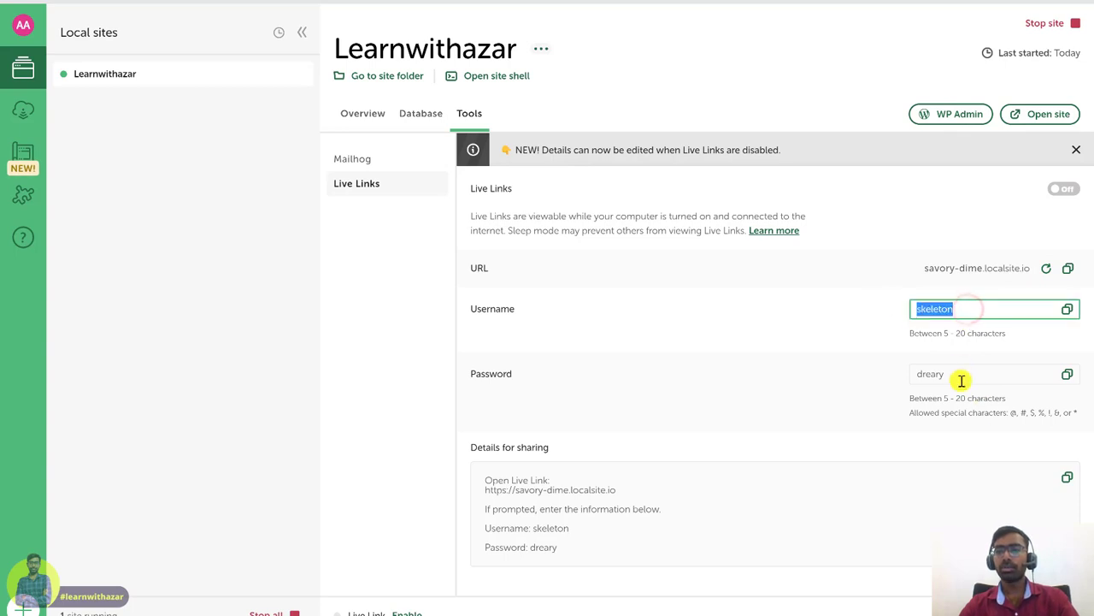
click(960, 377)
click(943, 311)
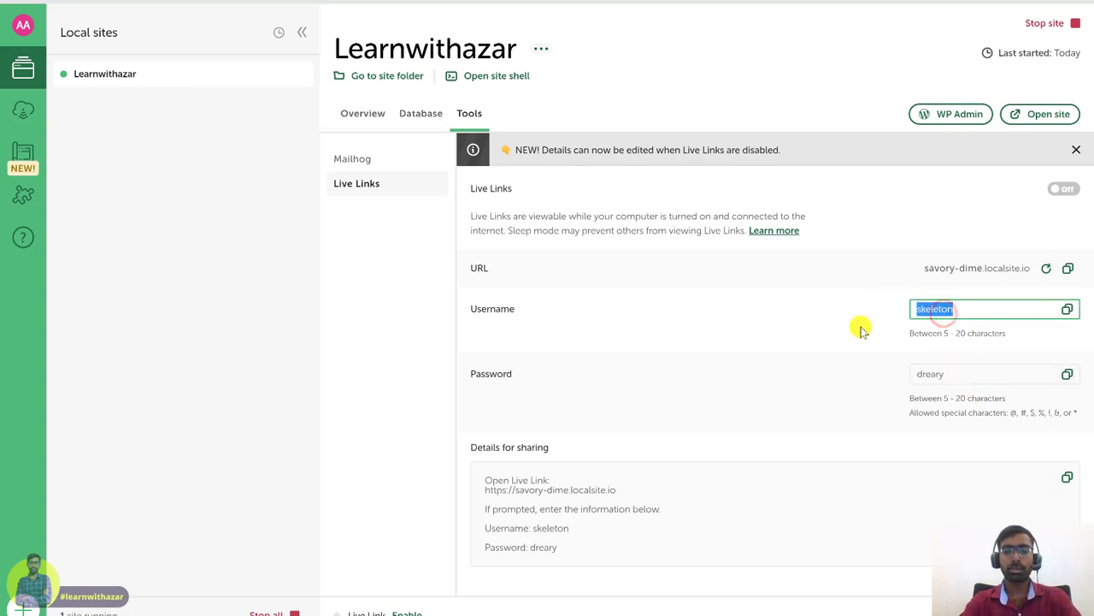
text(username)
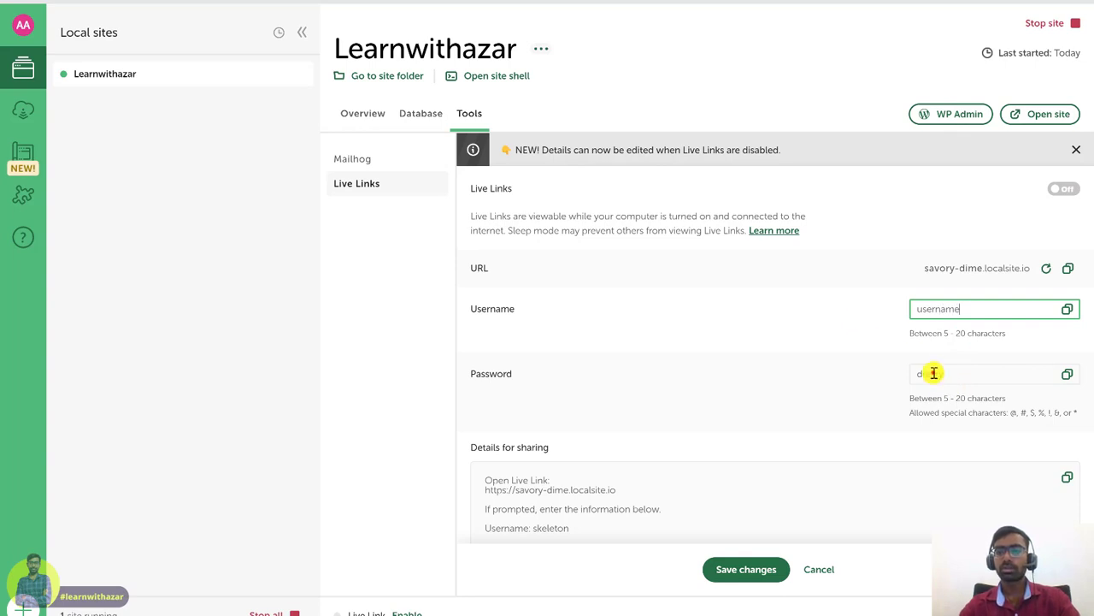
double_click(934, 373)
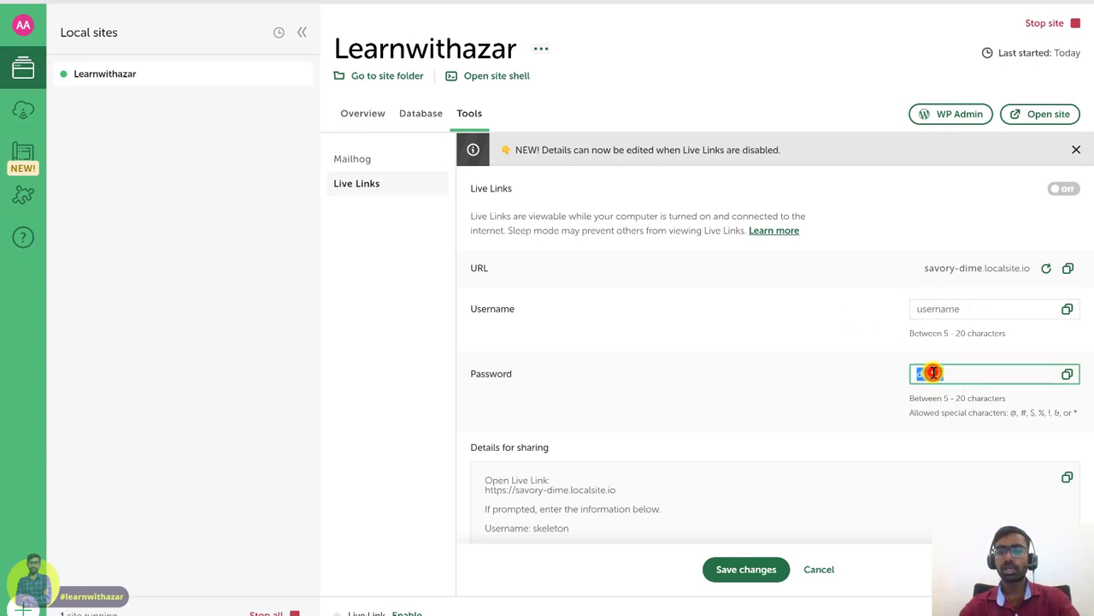
key(BackSpace)
text(password)
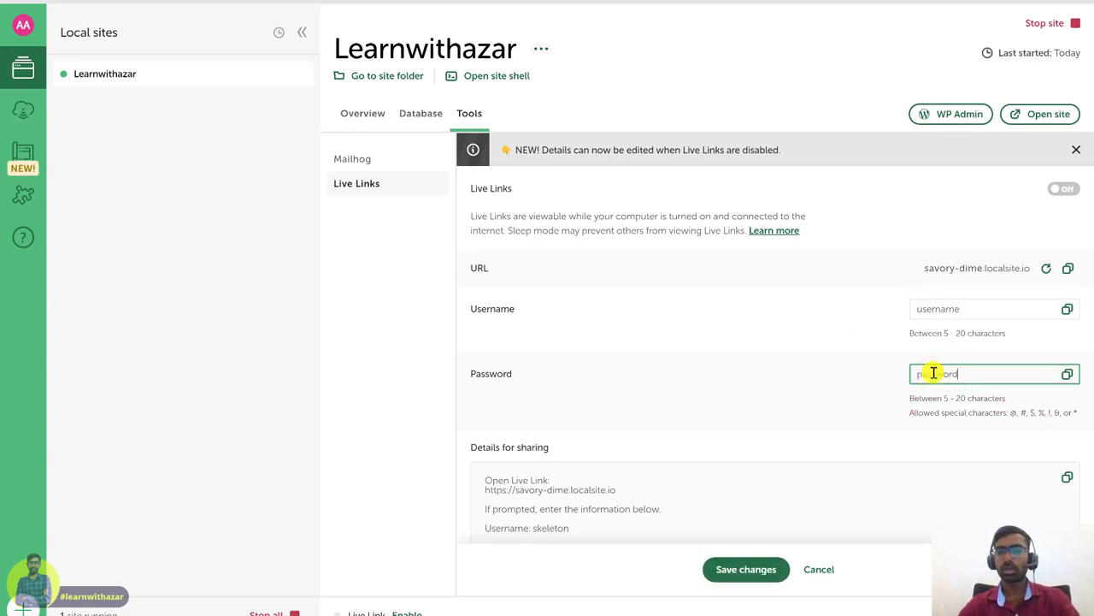
click(860, 436)
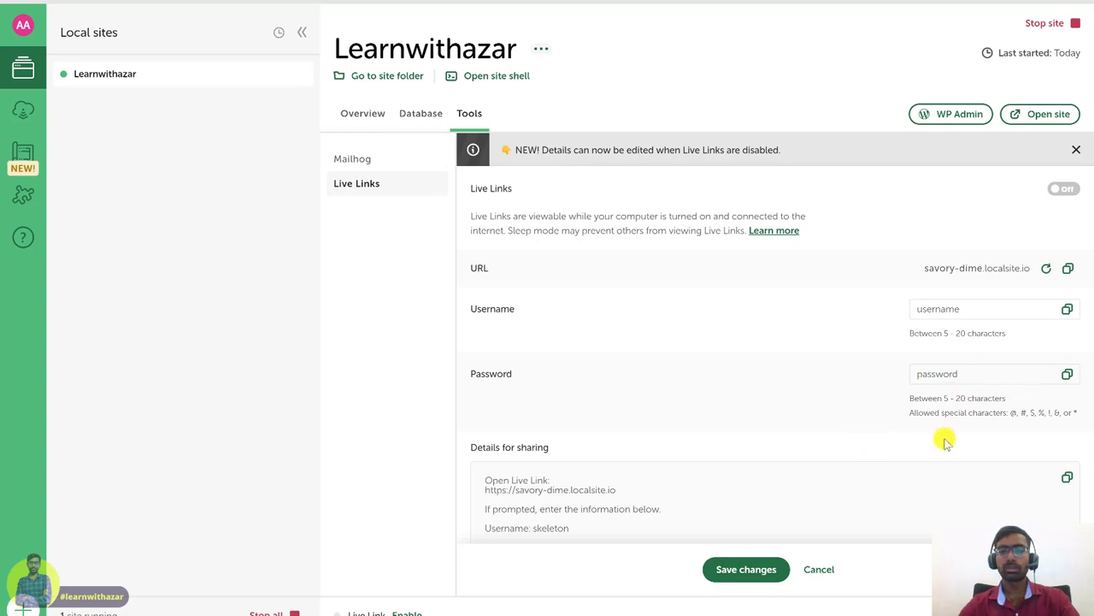
click(767, 418)
click(746, 570)
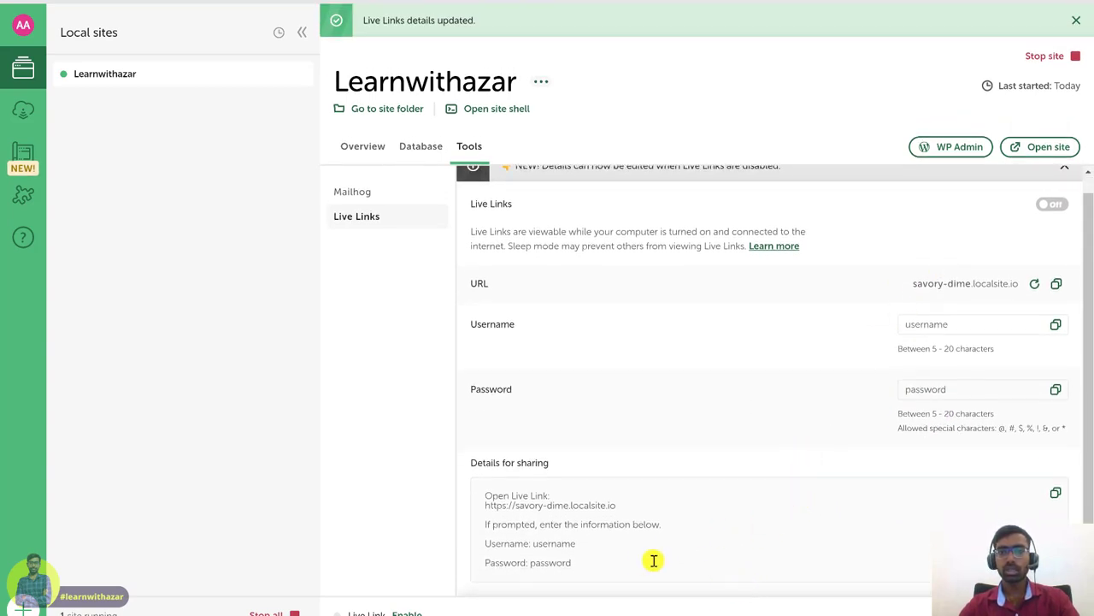
click(485, 508)
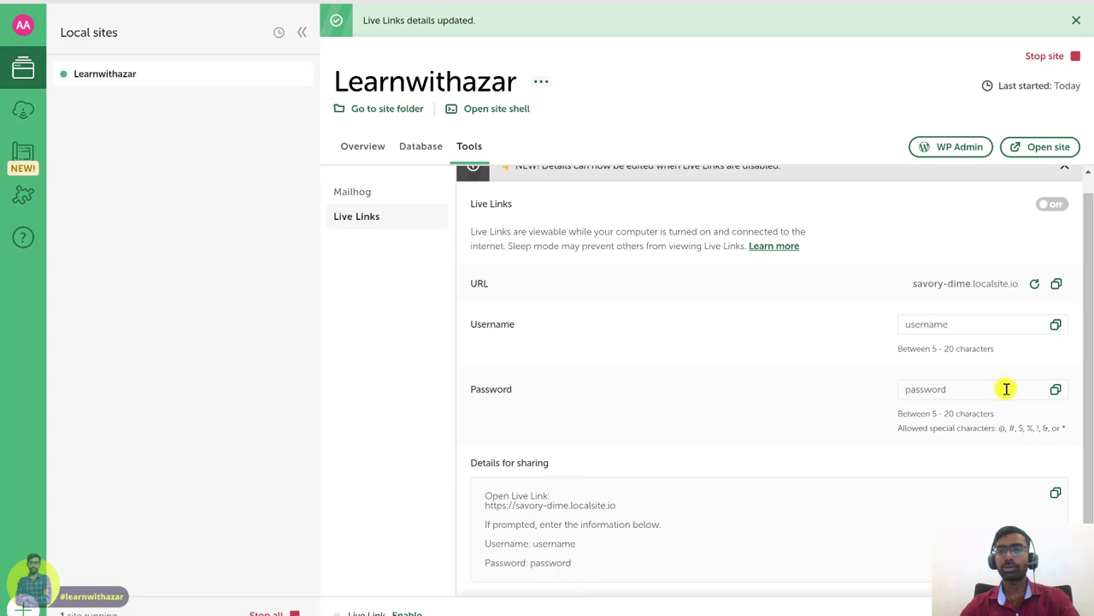
scroll(941, 359, up, 1)
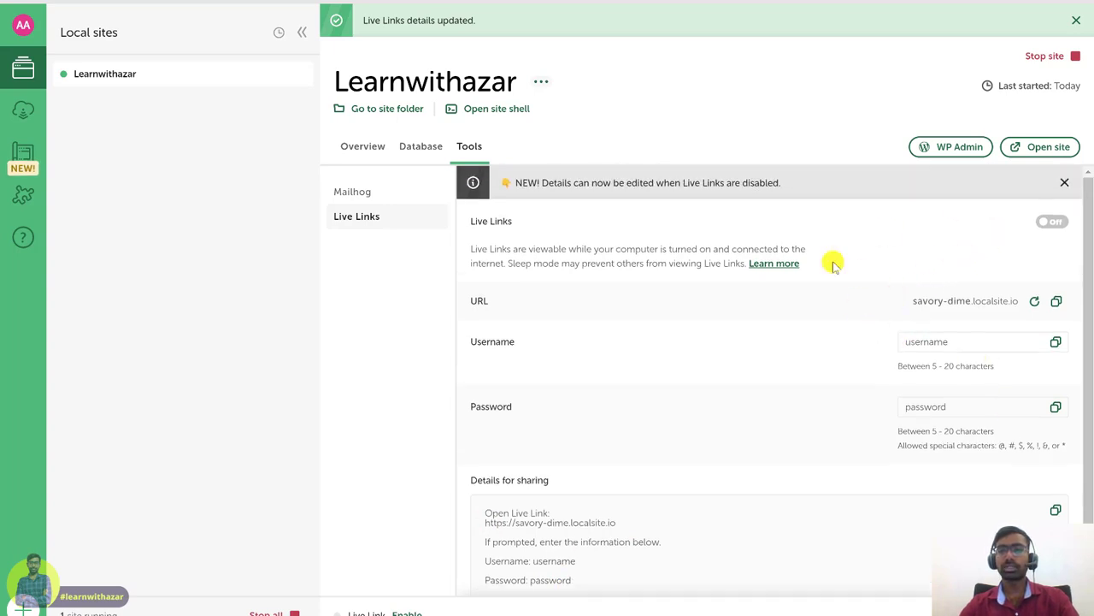
click(1058, 223)
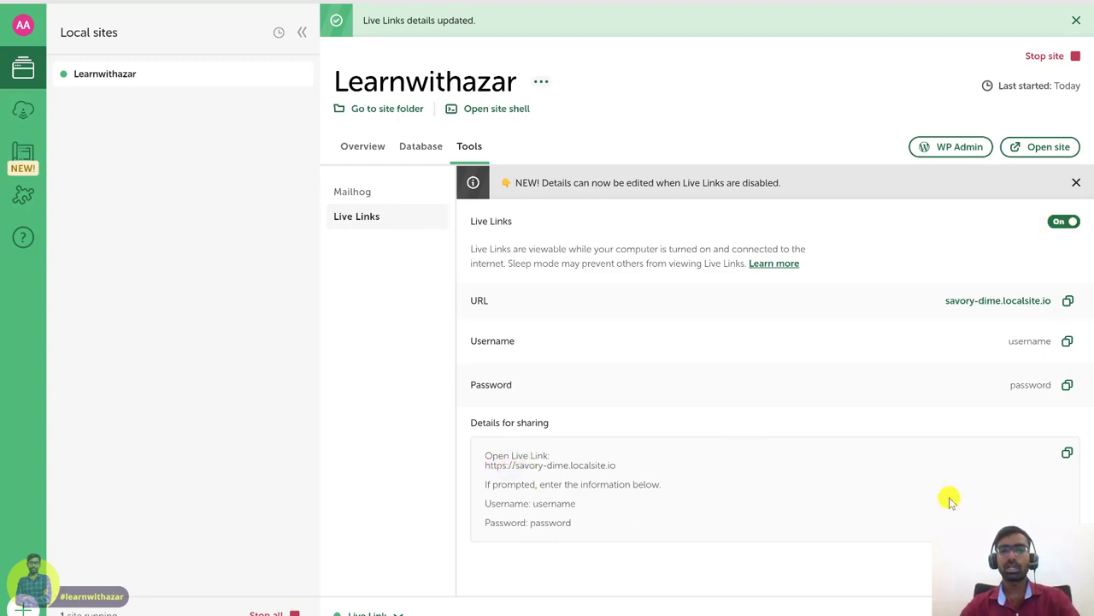
click(1067, 454)
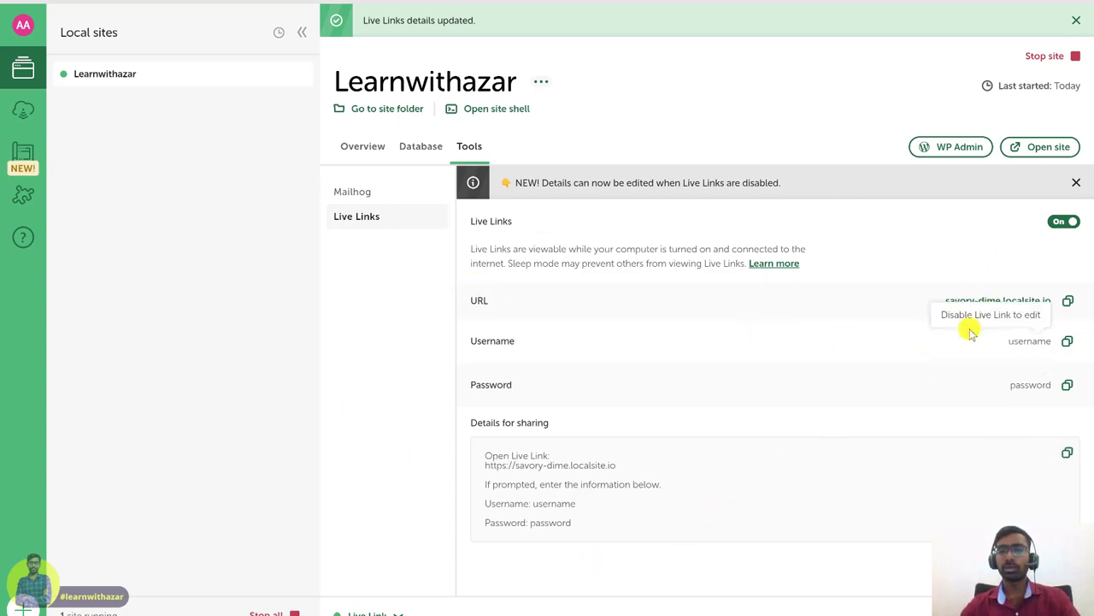
click(1068, 301)
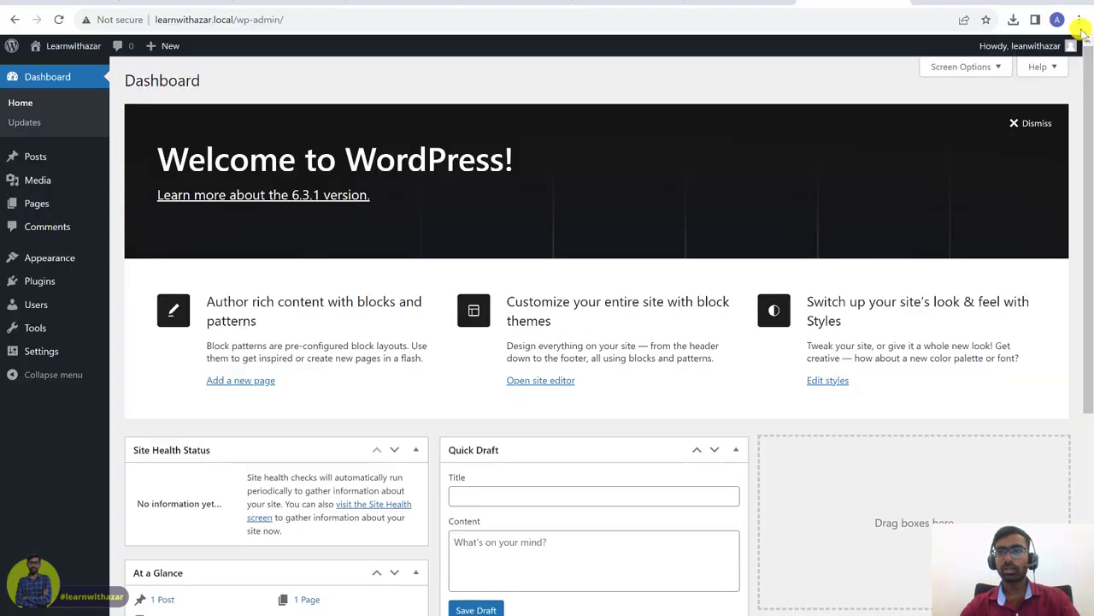
click(1083, 18)
- Load the copied Live Link in a new incognito window and sign in with the Live Link credentials
click(982, 76)
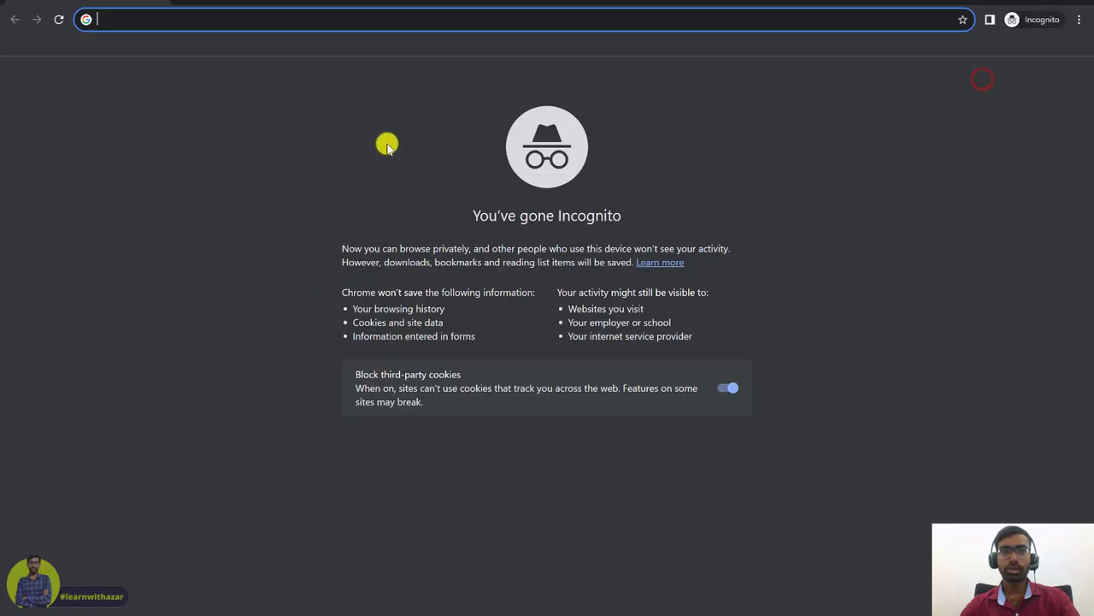
key(ctrl+v)
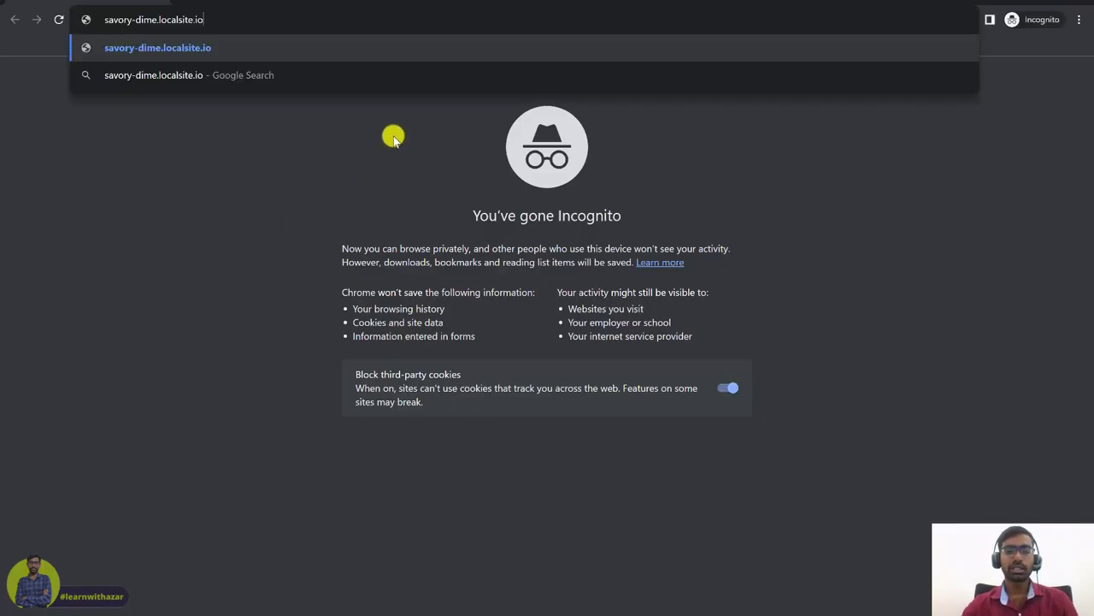
key(Return)
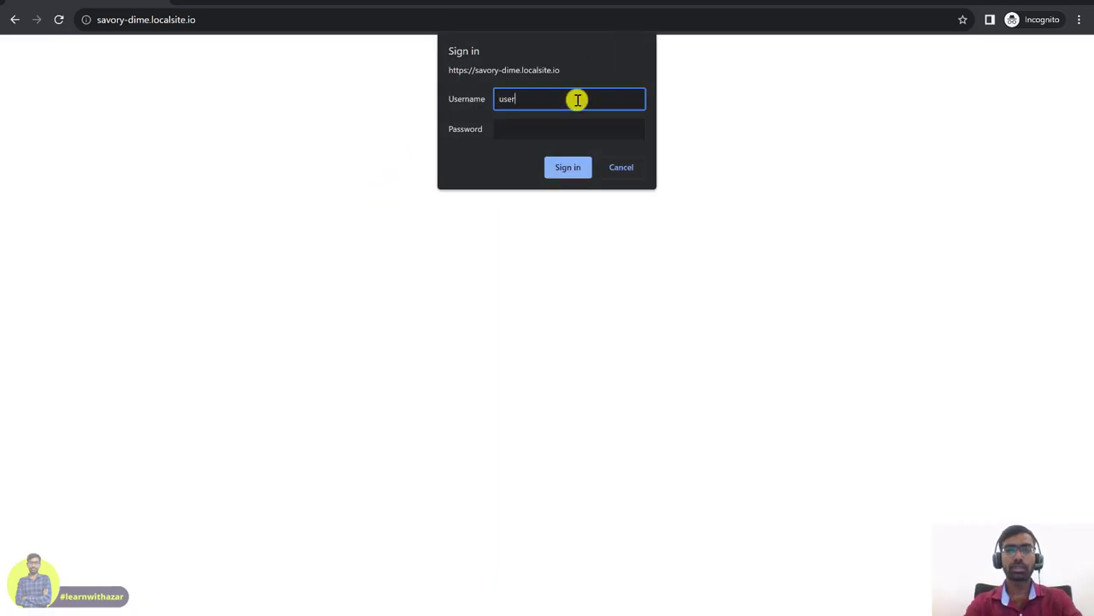
text(username)
click(568, 127)
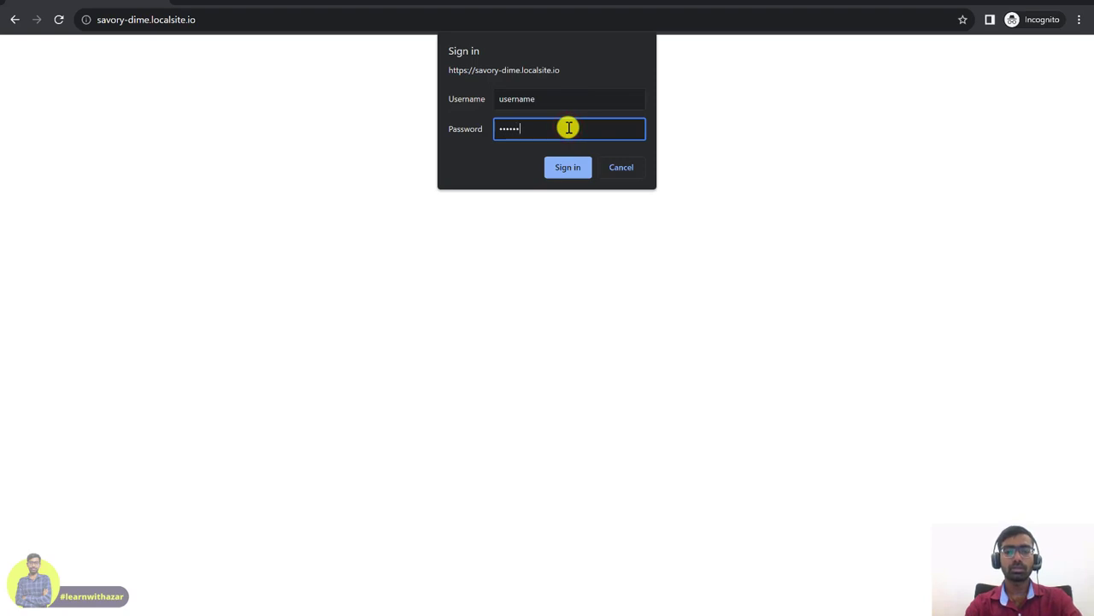
click(567, 168)
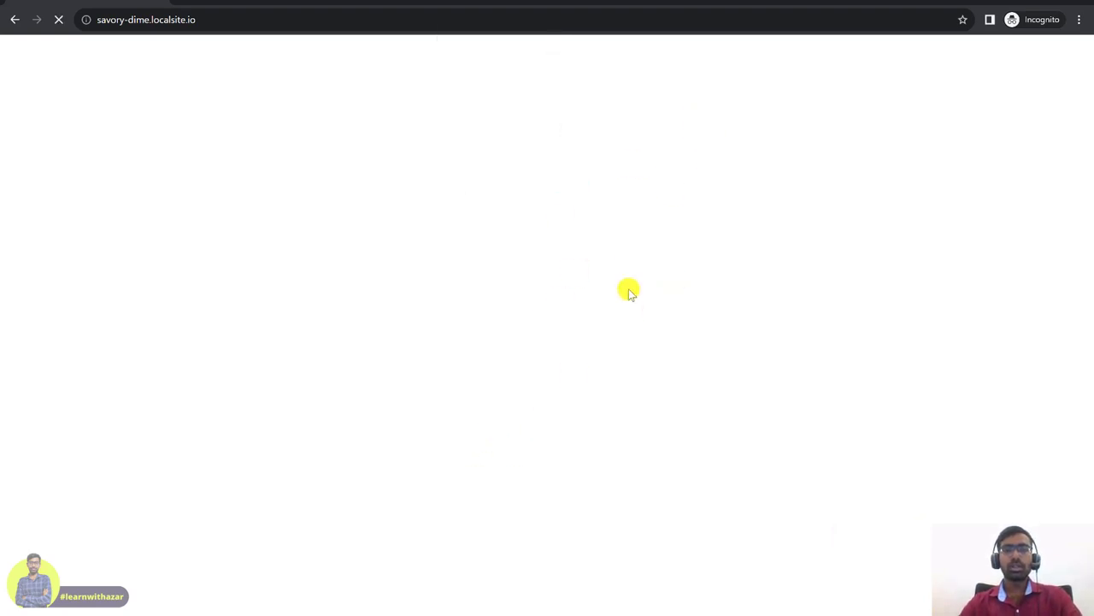
scroll(561, 371, down, 2)
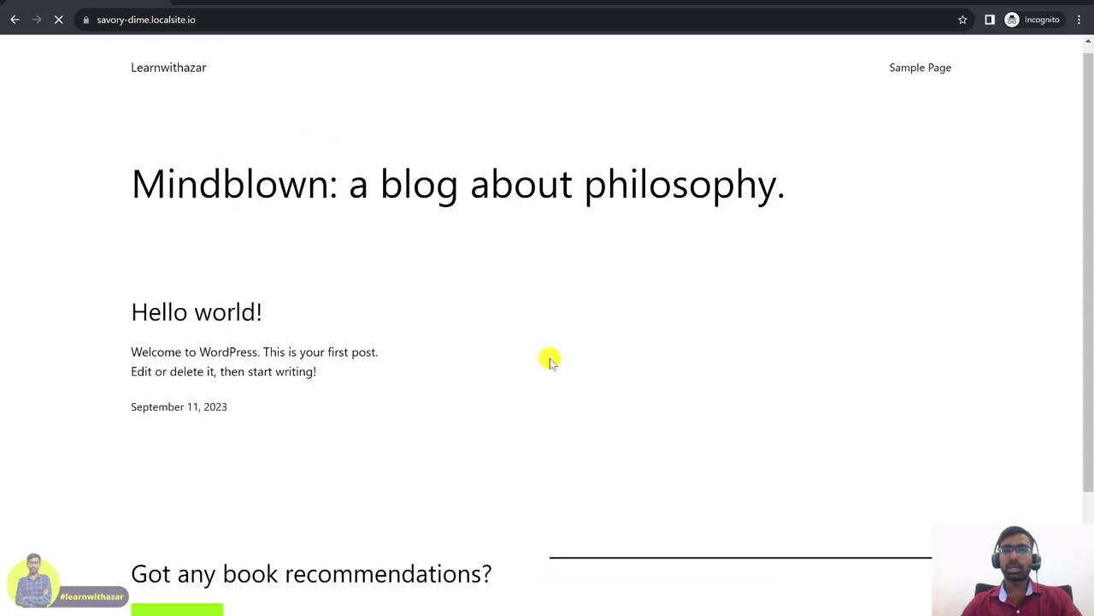
scroll(564, 403, up, 2)
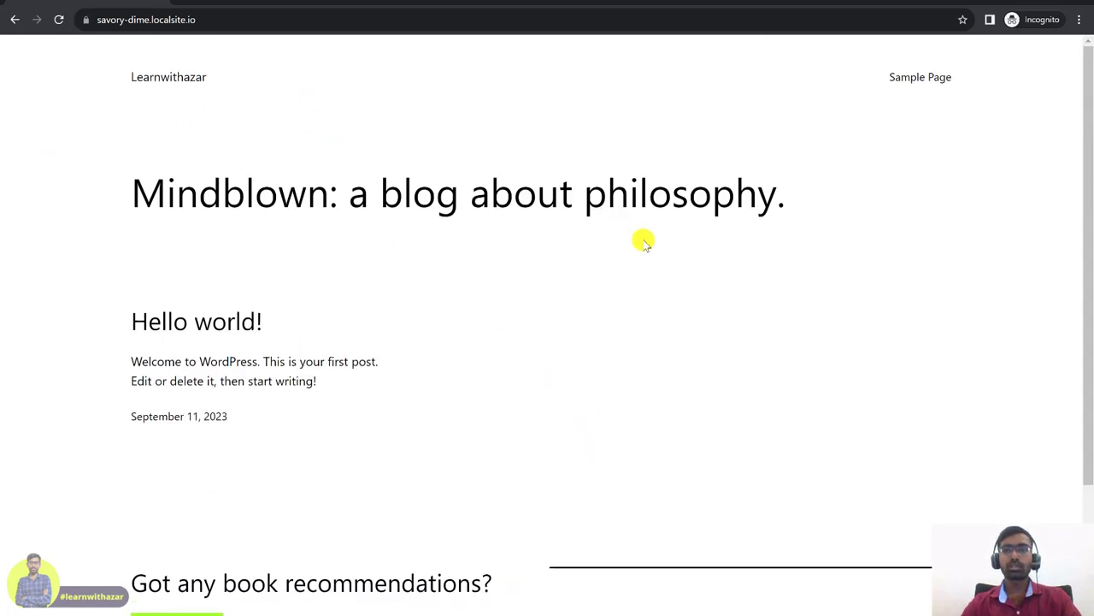